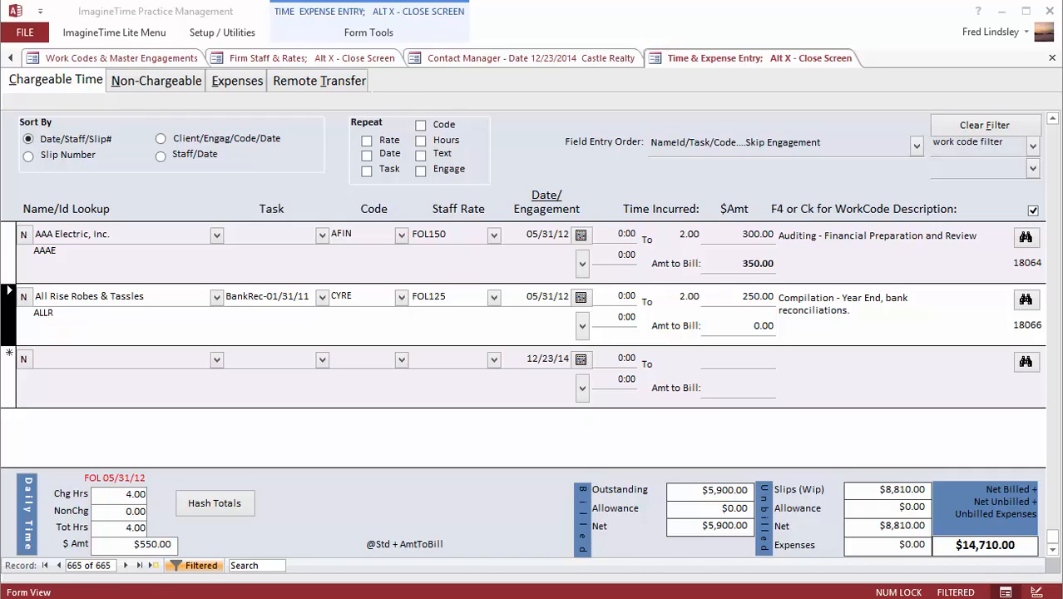
# Review the commands offered in the ImagineTime Lite version, including its setup and utility functions.
pyautogui.click(102, 33)
pyautogui.click(250, 35)
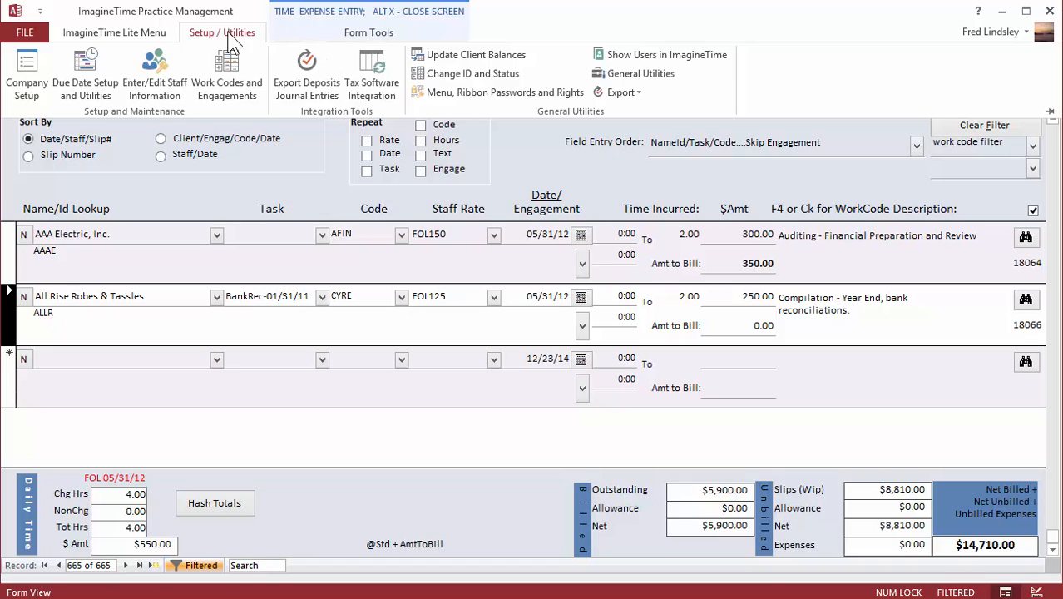
pyautogui.click(111, 35)
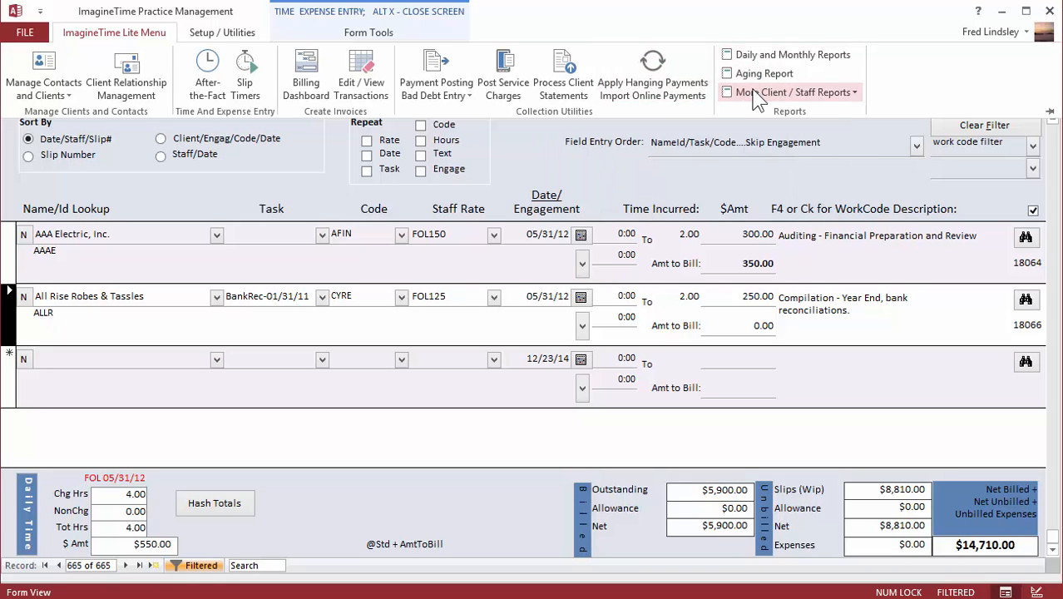
pyautogui.click(239, 35)
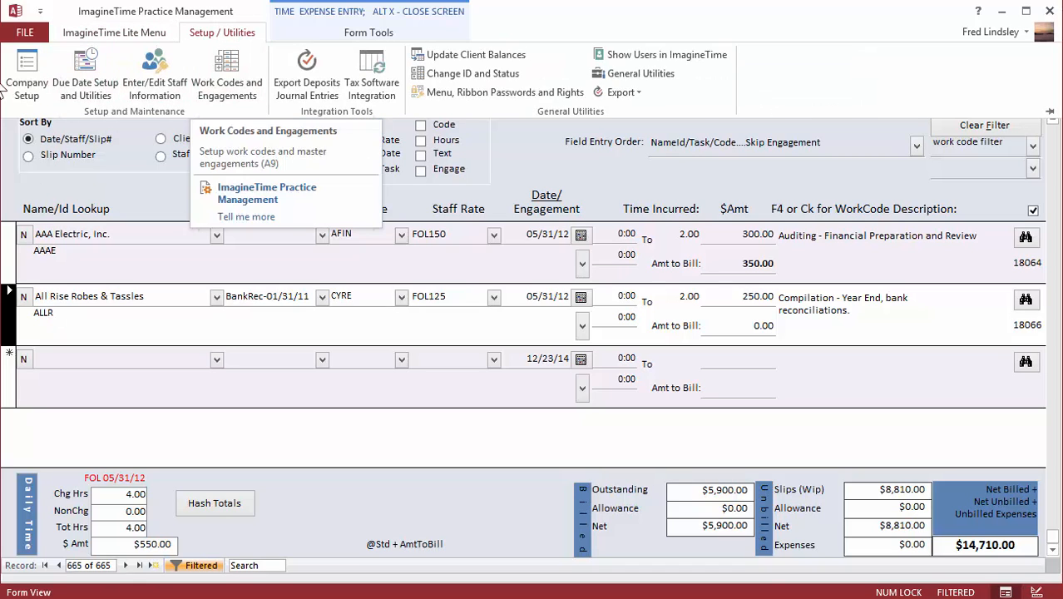
pyautogui.click(73, 35)
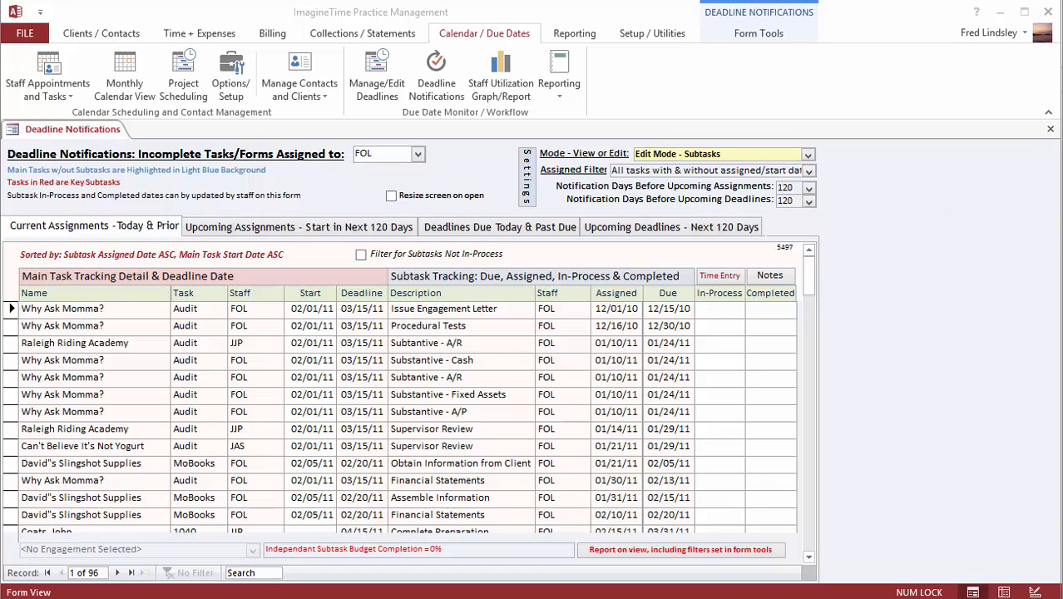
# Review the full version's commands for clients, time and expenses, billing, collections, calendar and reporting.
pyautogui.click(119, 33)
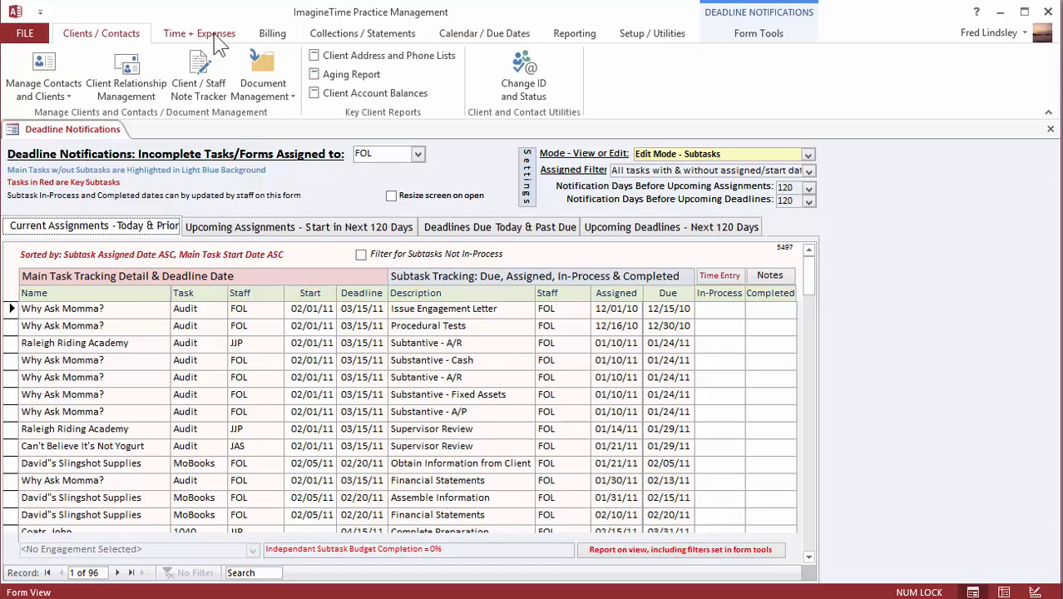
pyautogui.click(216, 37)
pyautogui.click(283, 38)
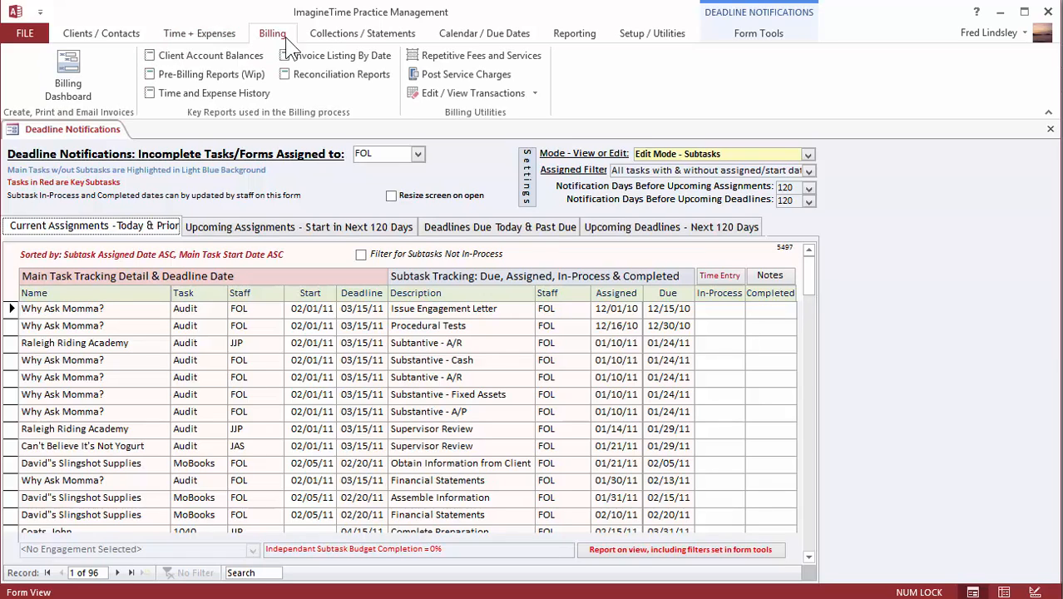
pyautogui.click(352, 37)
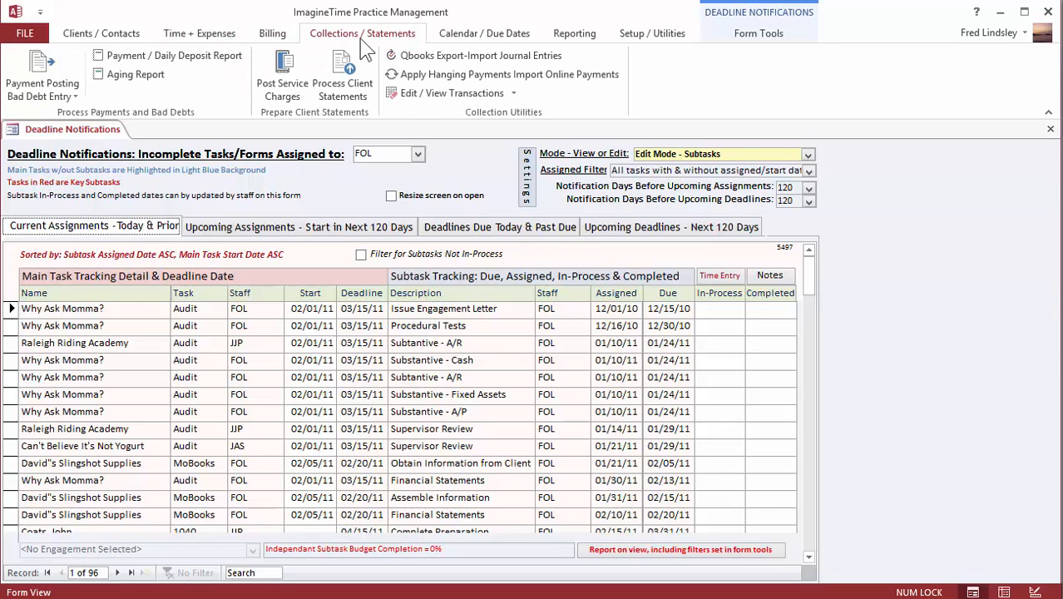
pyautogui.click(516, 37)
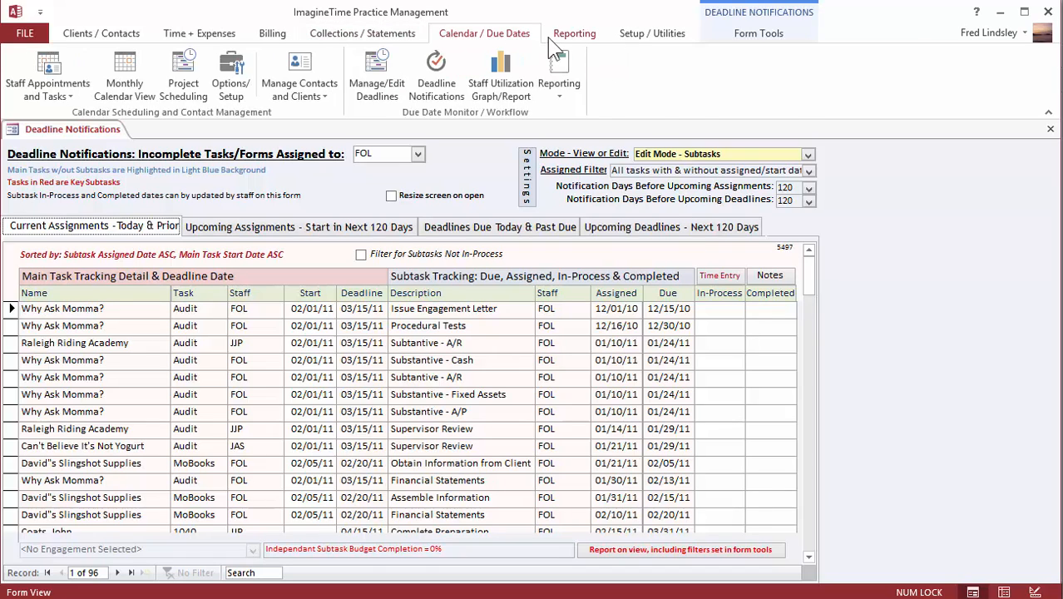
pyautogui.click(573, 37)
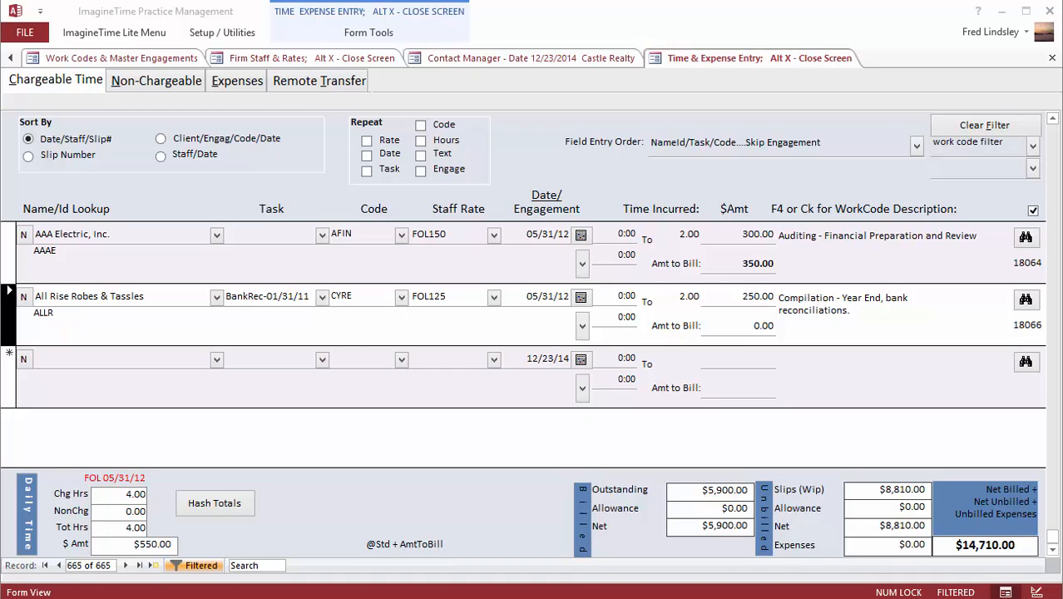
# Start a new chargeable time slip for AAA Electric, Inc. with the work code AFIN.
pyautogui.click(9, 260)
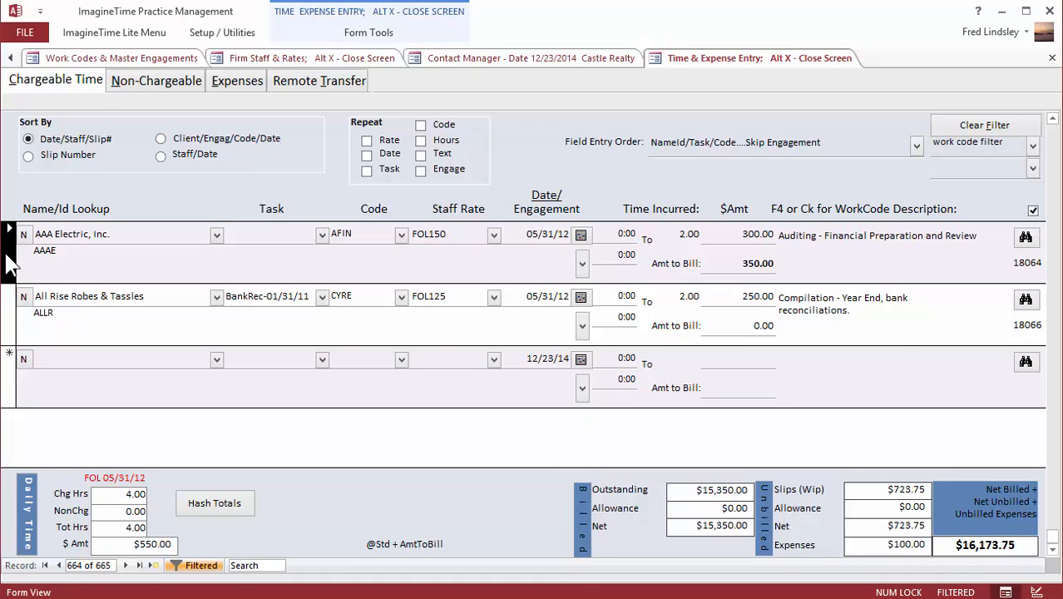
pyautogui.hotkey('ctrl', '+')
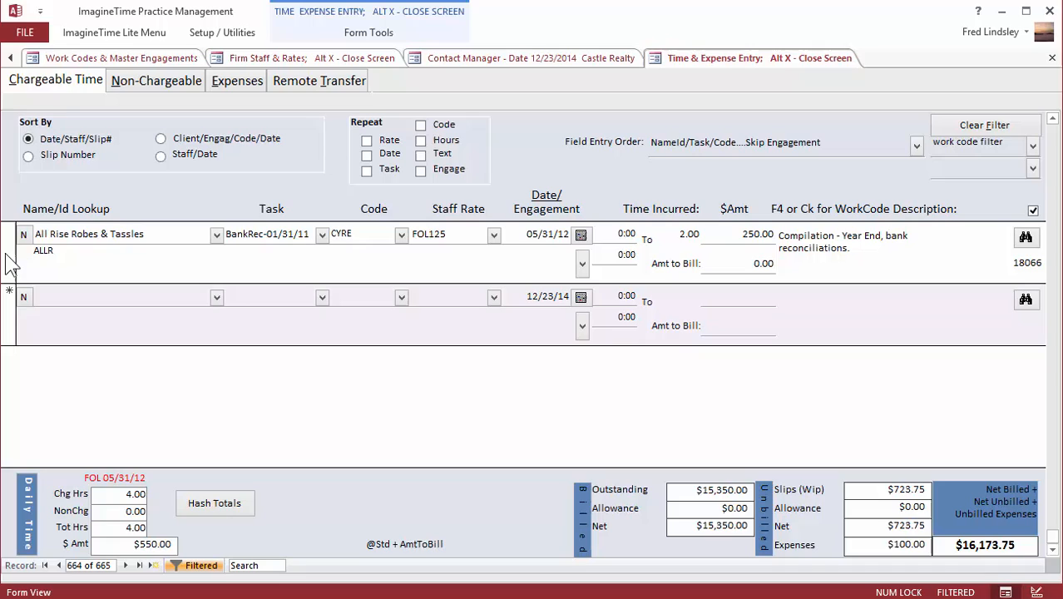
pyautogui.click(216, 297)
pyautogui.click(188, 337)
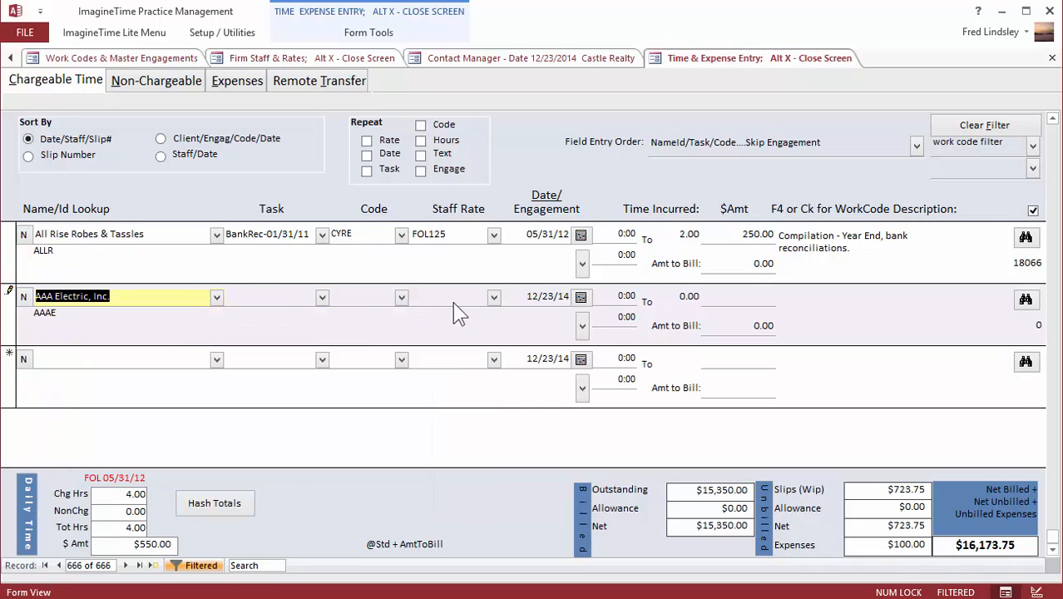
pyautogui.click(401, 297)
pyautogui.click(386, 331)
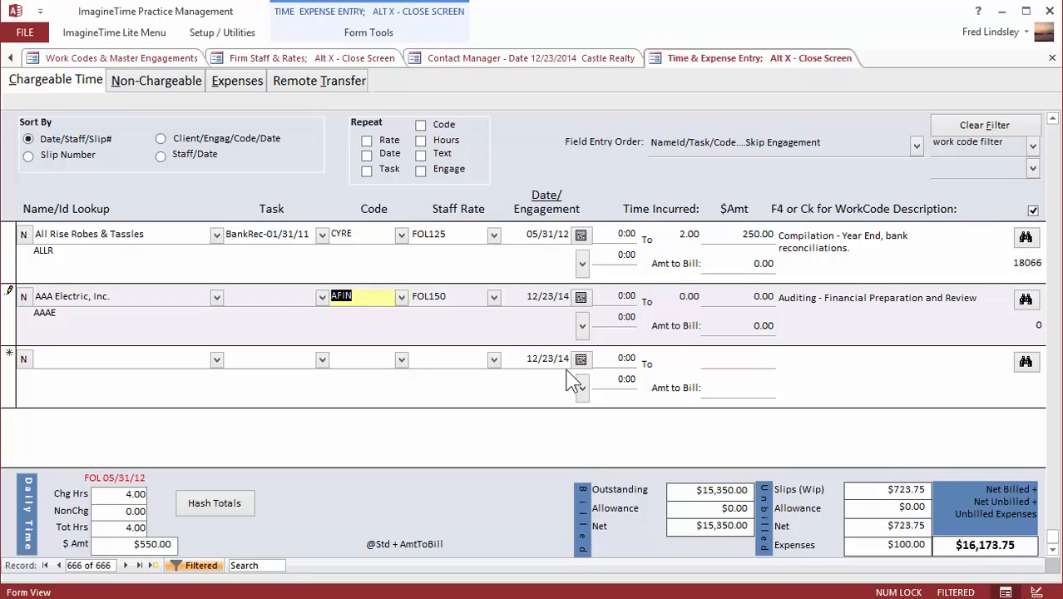
# Enter 1.5 hours on the new AAA Electric, Inc. time slip and save the record.
pyautogui.click(665, 300)
pyautogui.write('1.5')
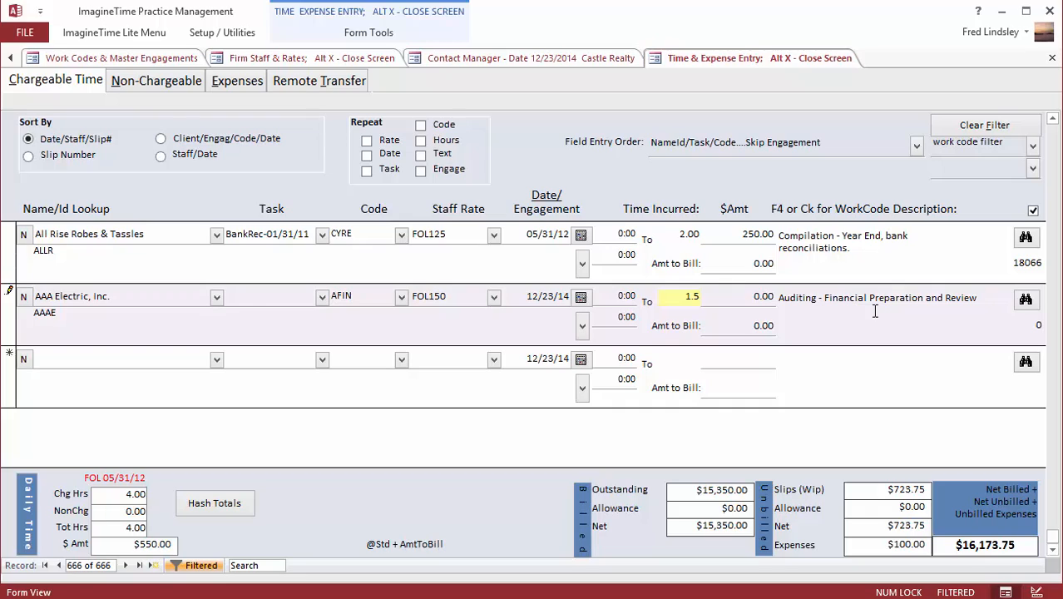
pyautogui.press('Tab')
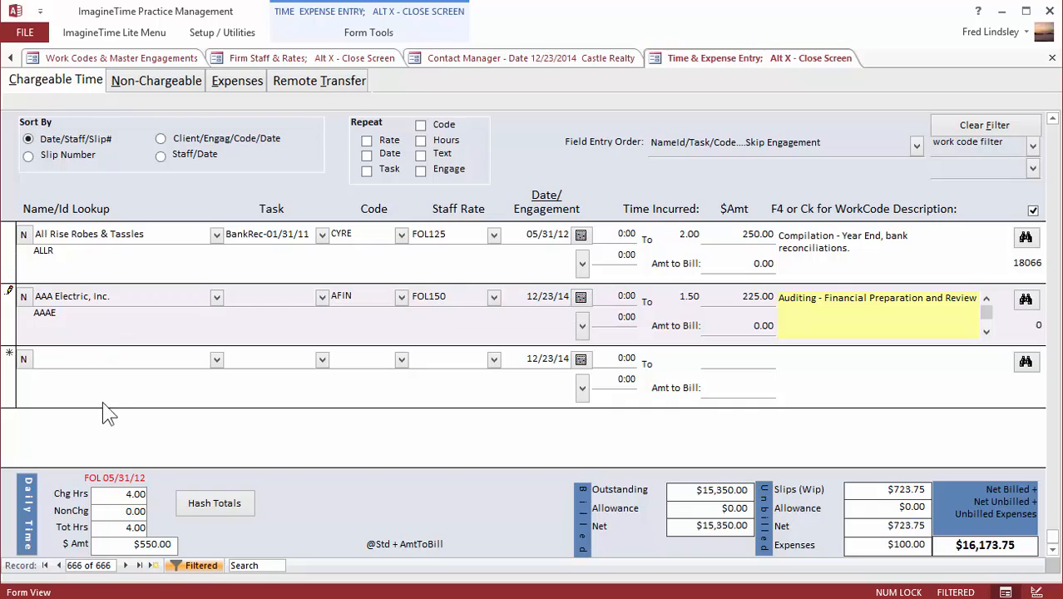
pyautogui.click(94, 363)
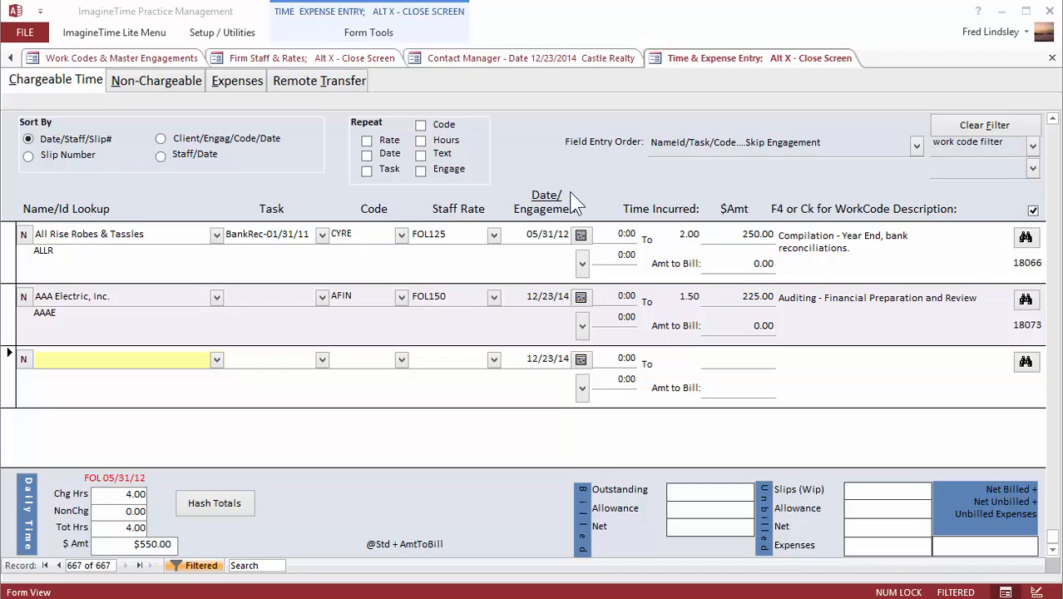
# Open the Time and Expense History report from the additional client and staff reports.
pyautogui.click(114, 33)
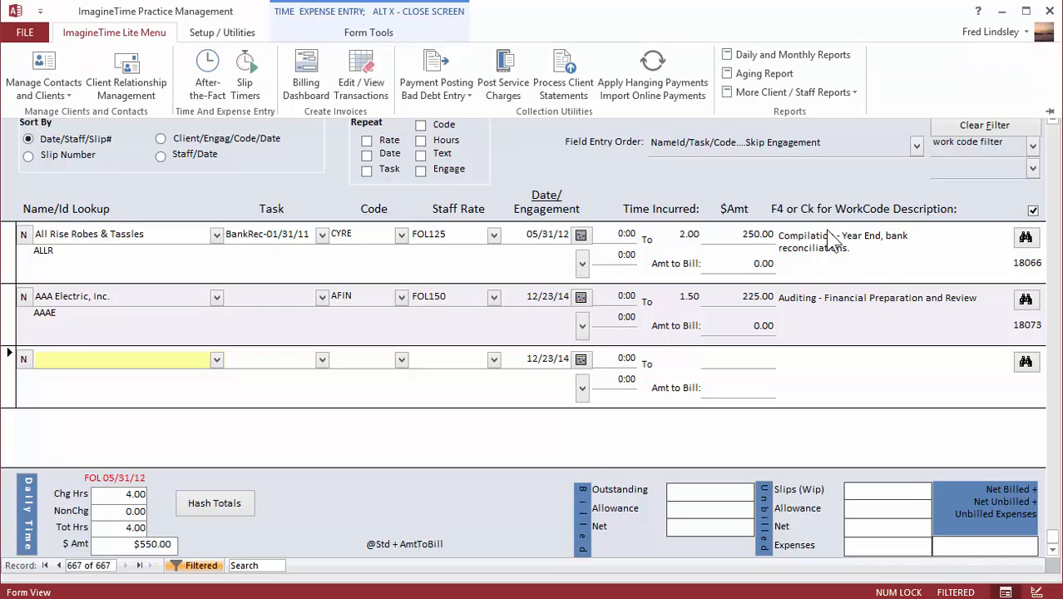
pyautogui.click(771, 94)
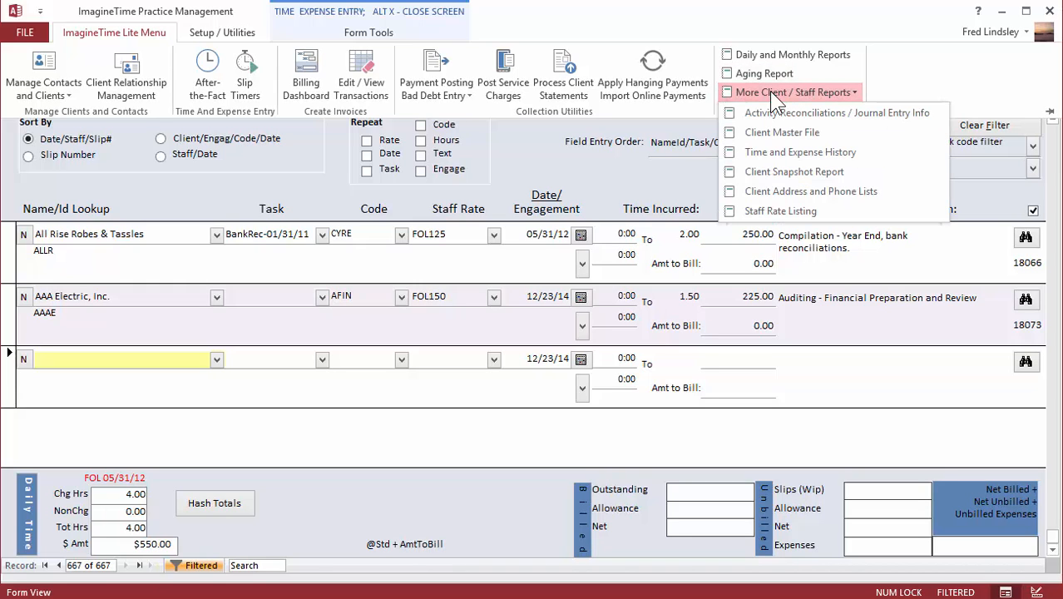
pyautogui.click(766, 153)
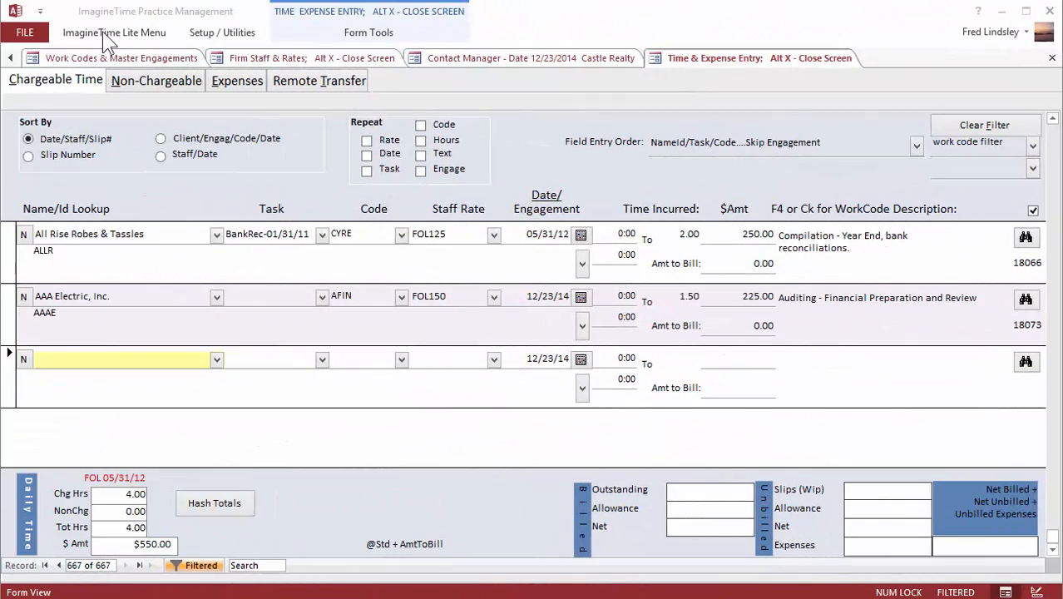
# Open the slip timers and add a new timer.
pyautogui.click(106, 33)
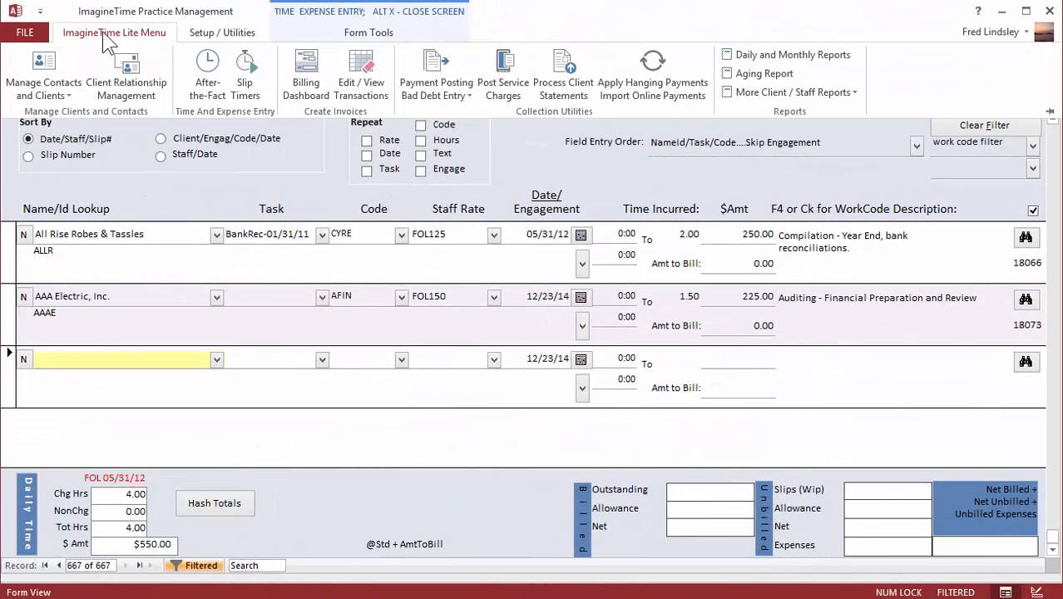
pyautogui.click(242, 68)
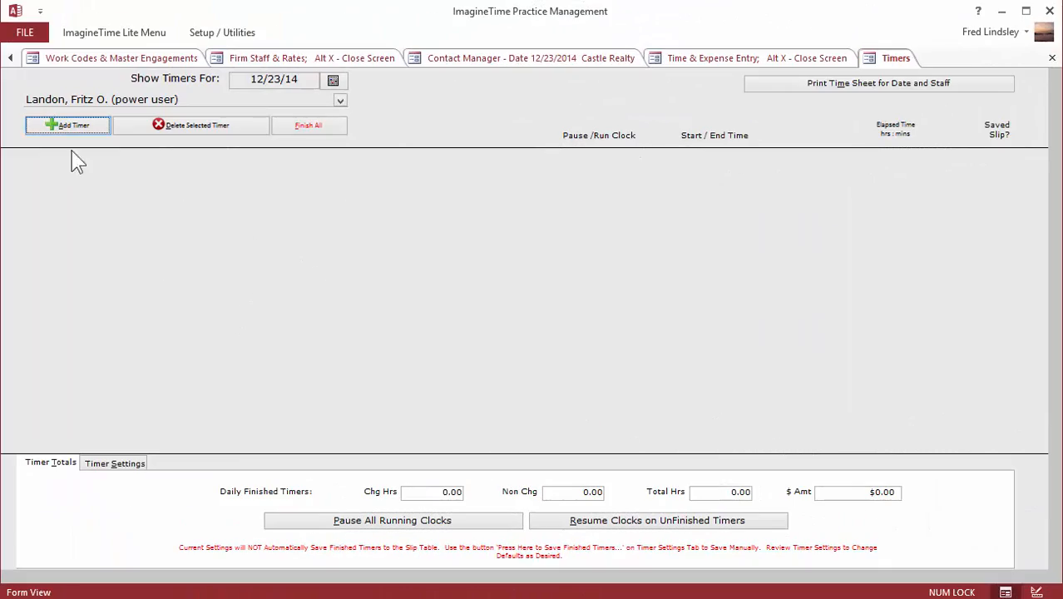
pyautogui.click(70, 125)
pyautogui.click(449, 395)
pyautogui.click(824, 339)
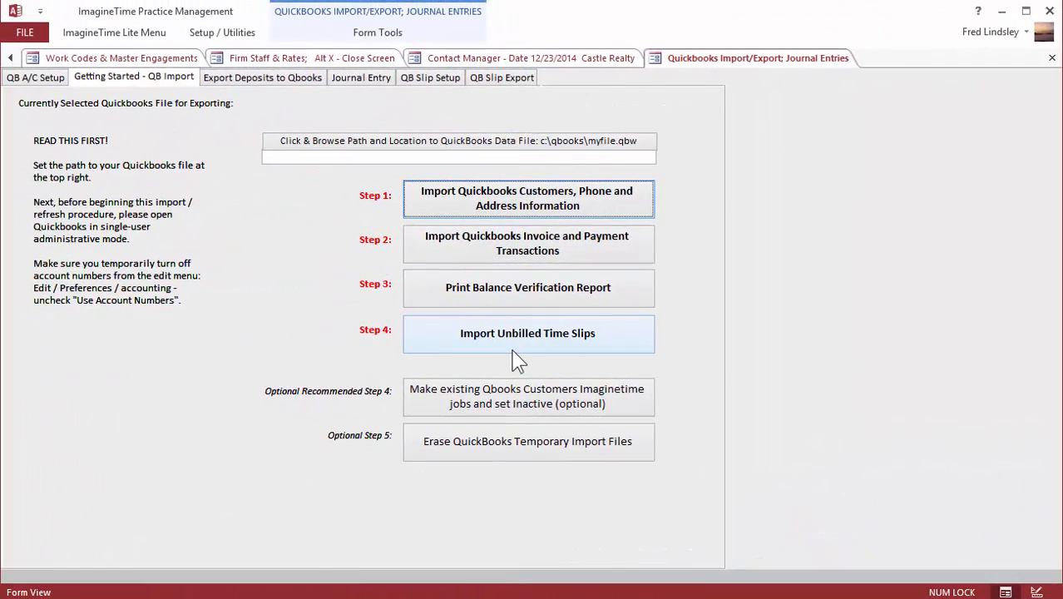
# Review the QuickBooks deposit export and account setup with its integration method, and open the tax software integration.
pyautogui.click(238, 84)
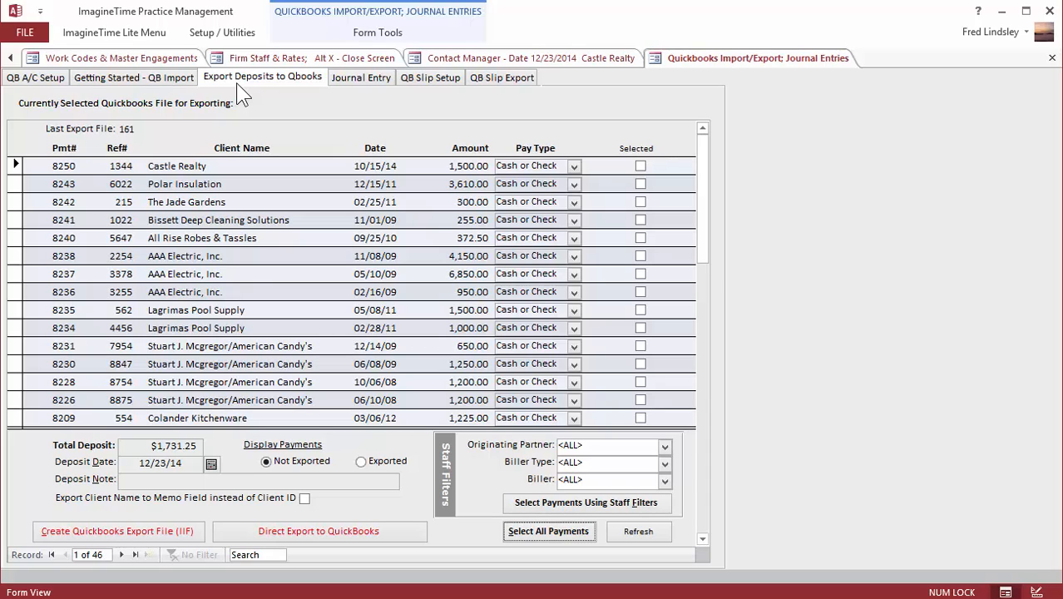
pyautogui.click(20, 80)
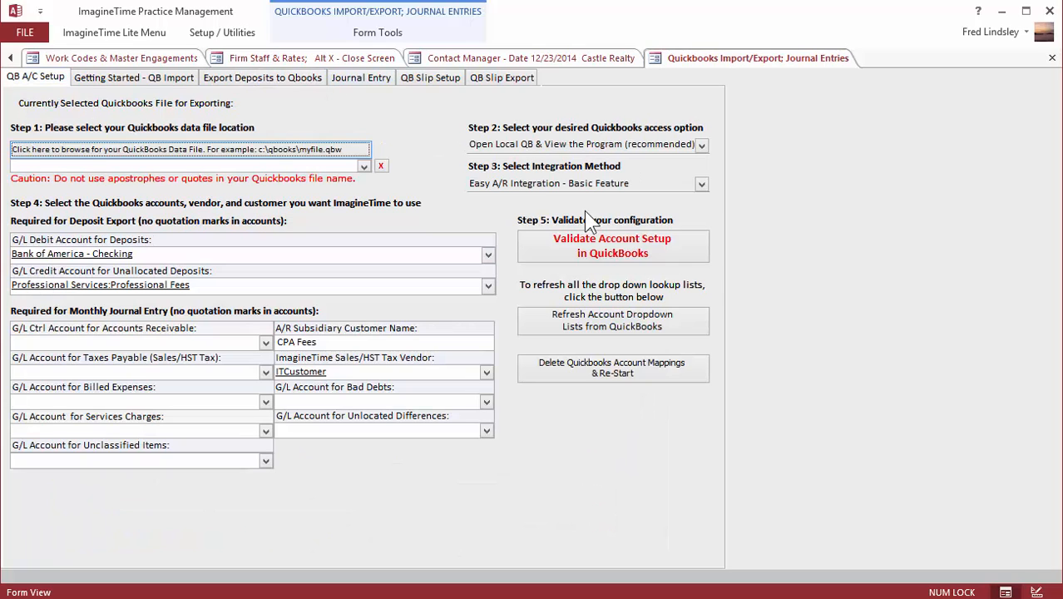
pyautogui.click(702, 184)
pyautogui.click(707, 200)
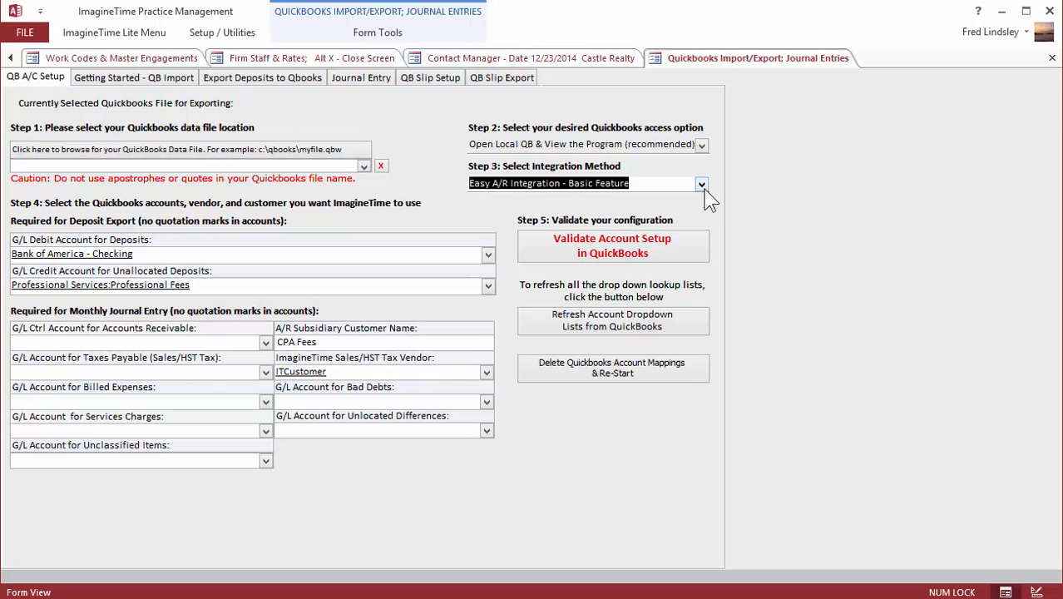
pyautogui.click(224, 33)
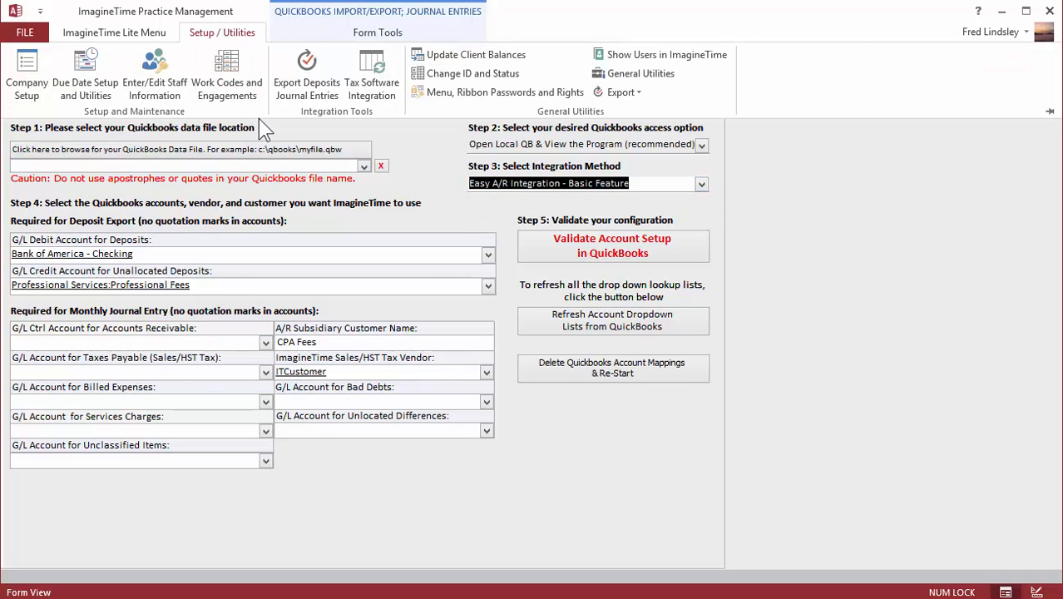
pyautogui.click(372, 84)
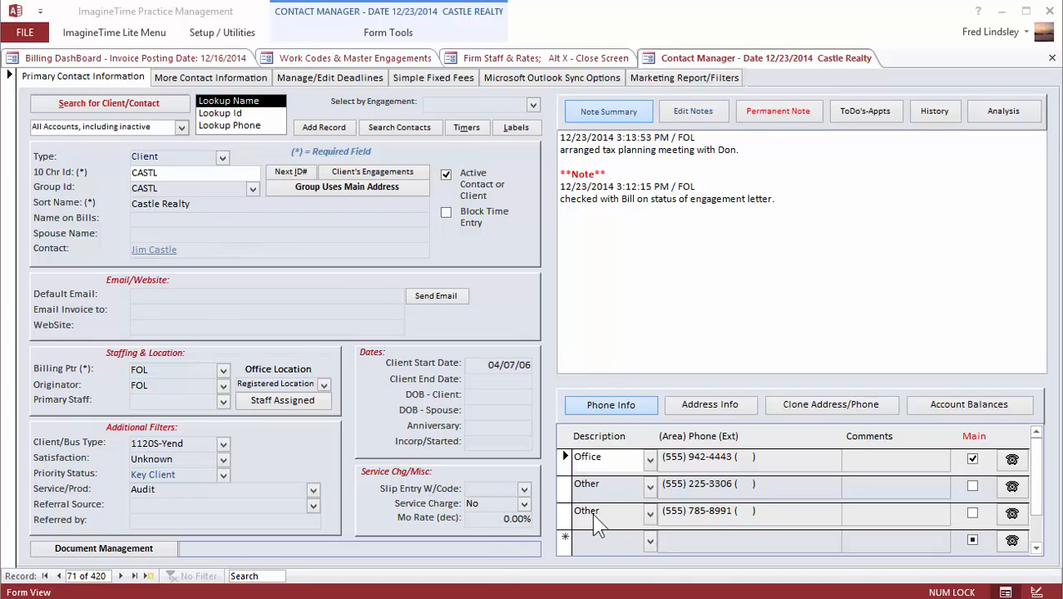
# Review the Castle Realty contact's address information, the work codes, and the FOL staff member's rates and costs.
pyautogui.click(697, 412)
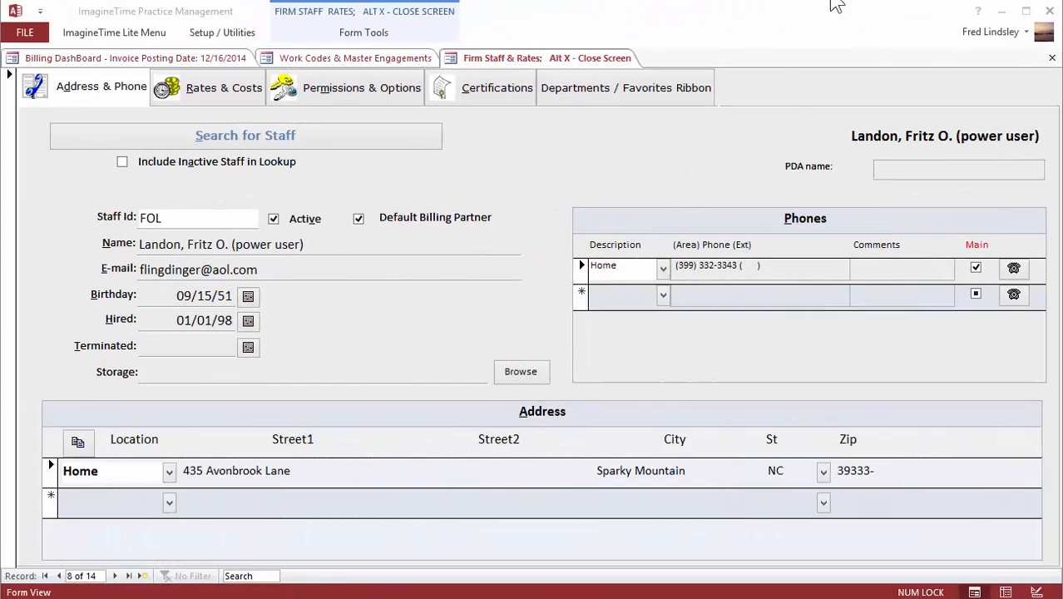
pyautogui.click(352, 60)
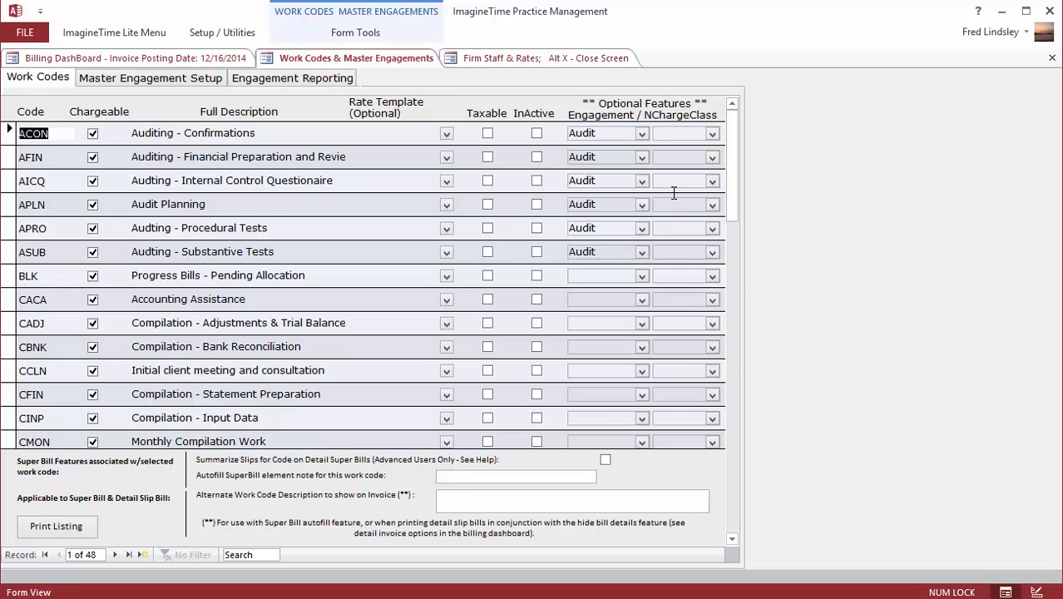
pyautogui.click(538, 58)
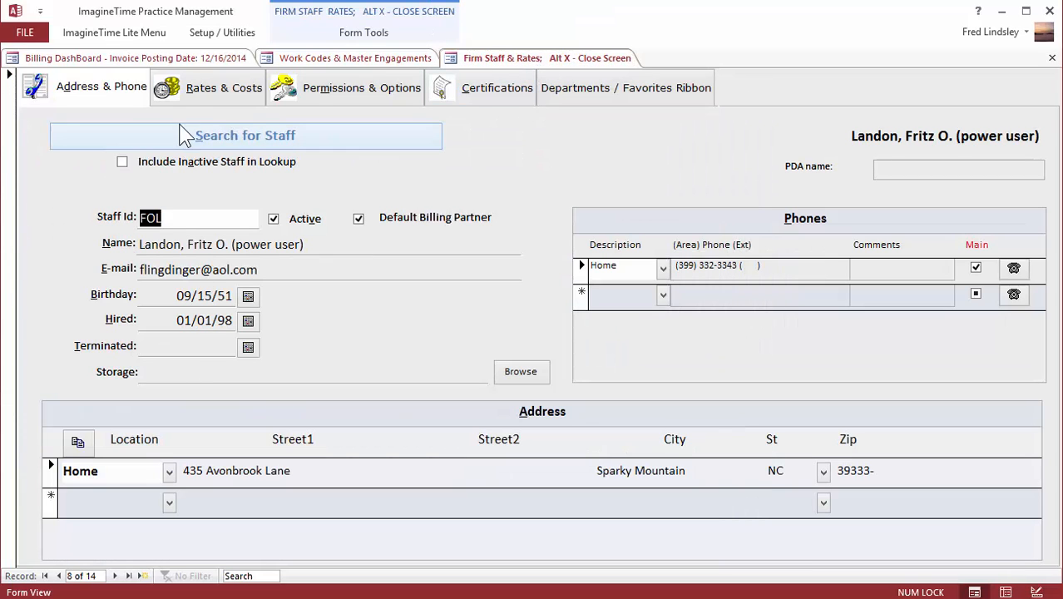
pyautogui.click(188, 96)
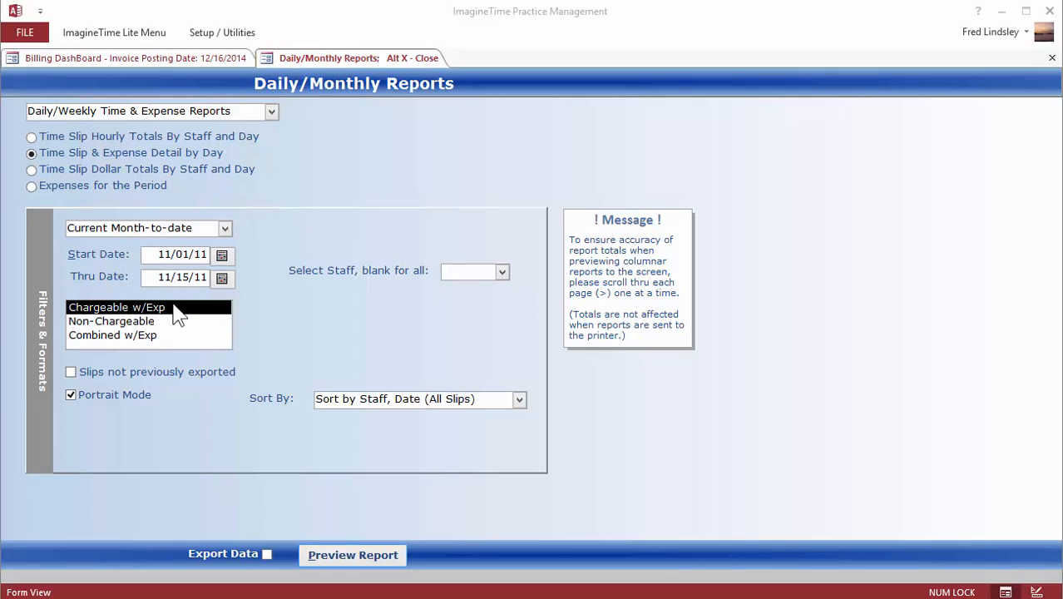
# Preview the chargeable Time Slip & Expense Detail by Day report for 11/01/11 through 11/15/11, and close it.
pyautogui.click(333, 560)
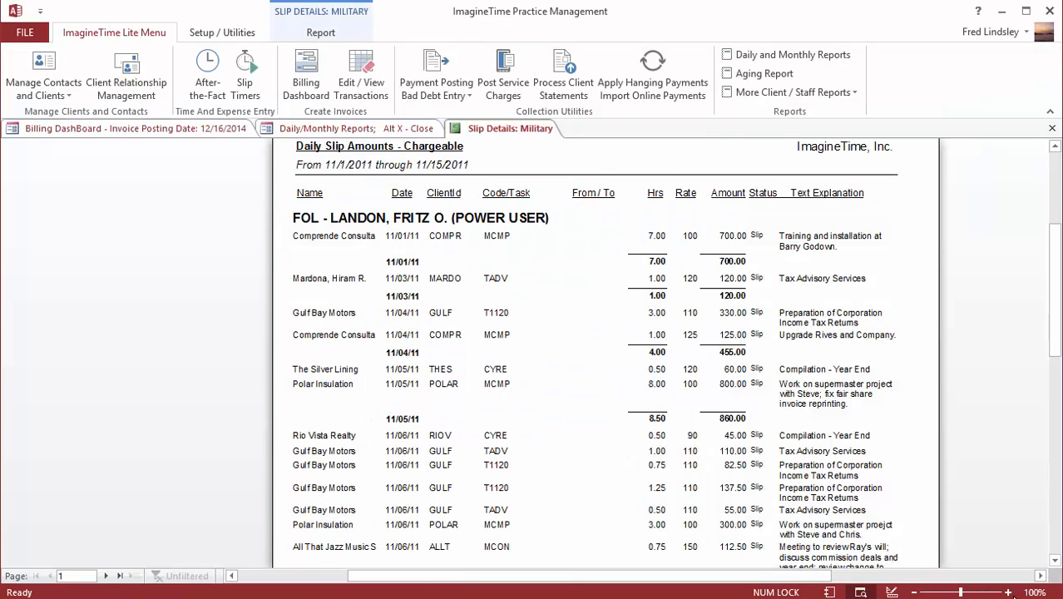
pyautogui.click(1008, 593)
pyautogui.click(1008, 593)
pyautogui.click(1008, 593)
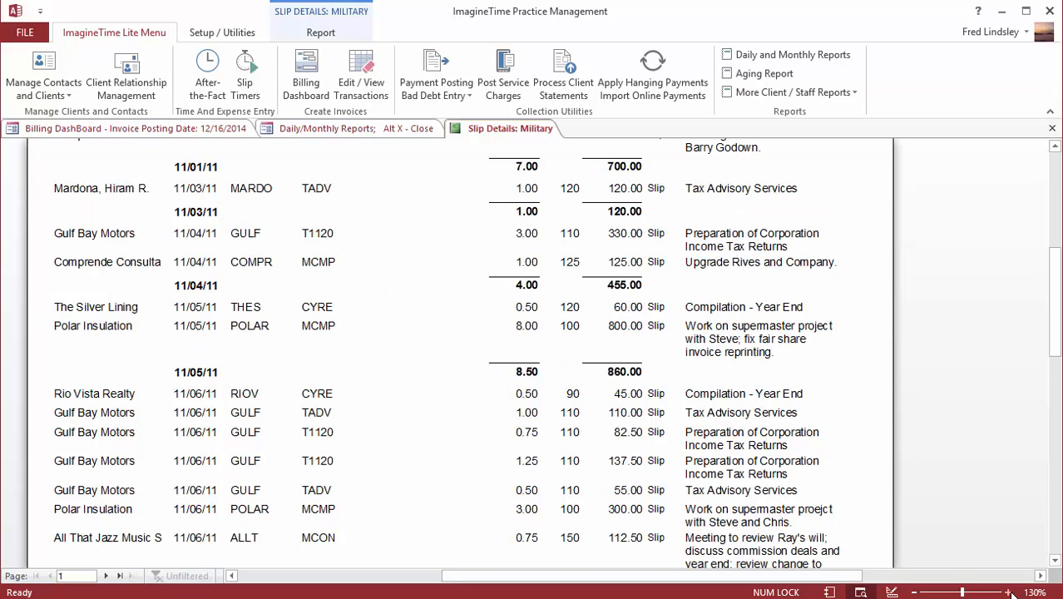
pyautogui.scroll(1, 1012, 594)
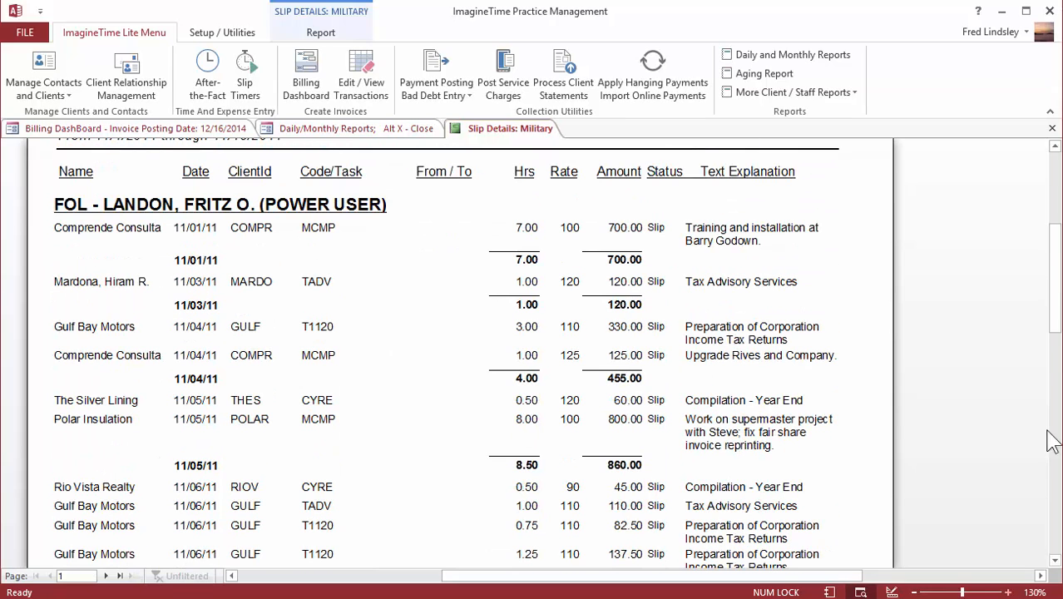
pyautogui.click(1052, 129)
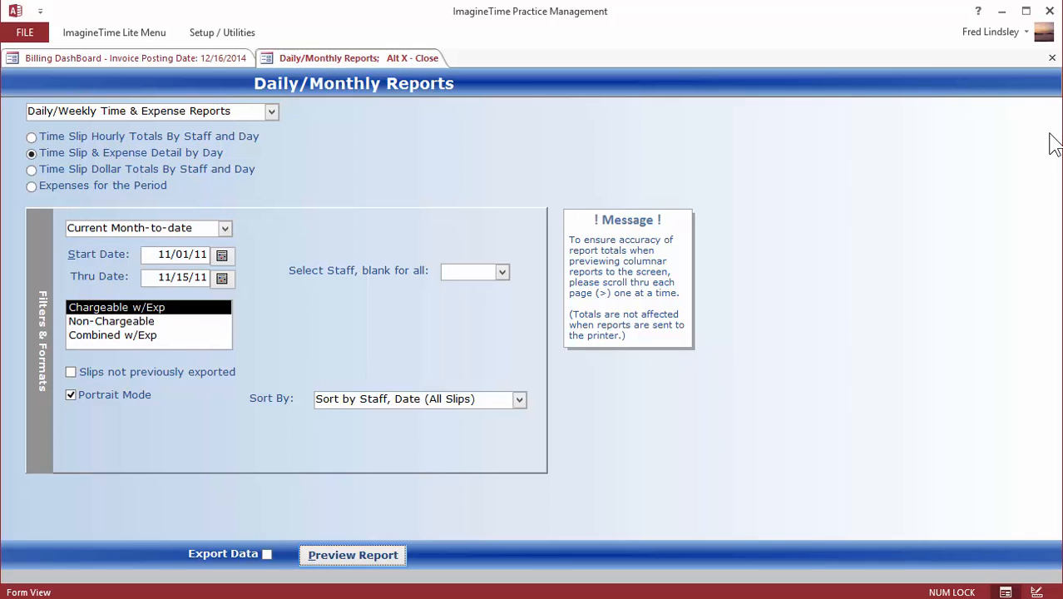
# From the billing dashboard, preview the selected WIP report for All Rise Robes & Tassles, check its first two pages, and close the preview.
pyautogui.click(93, 58)
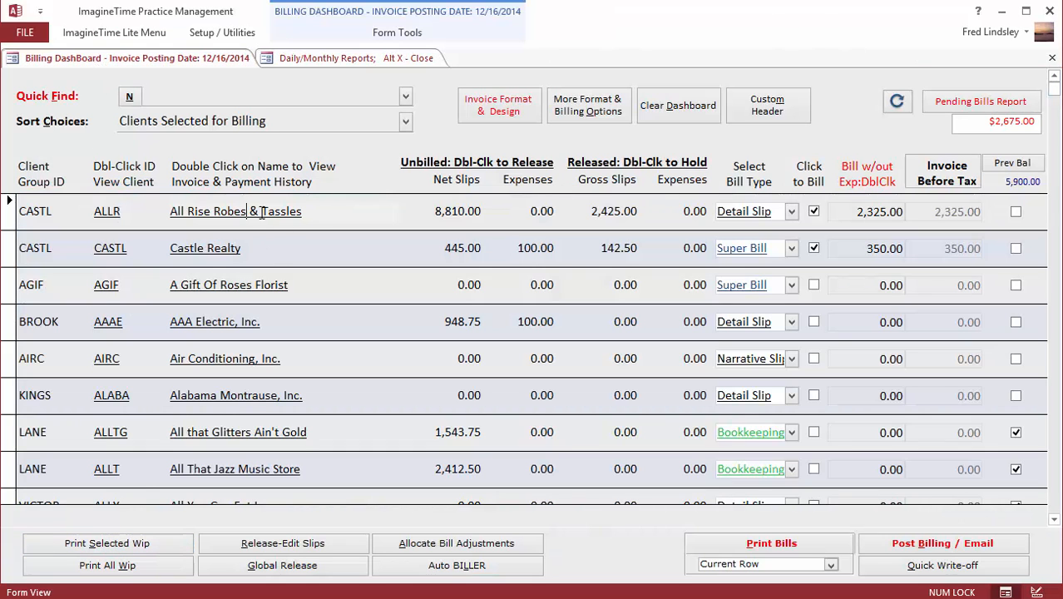
pyautogui.click(96, 547)
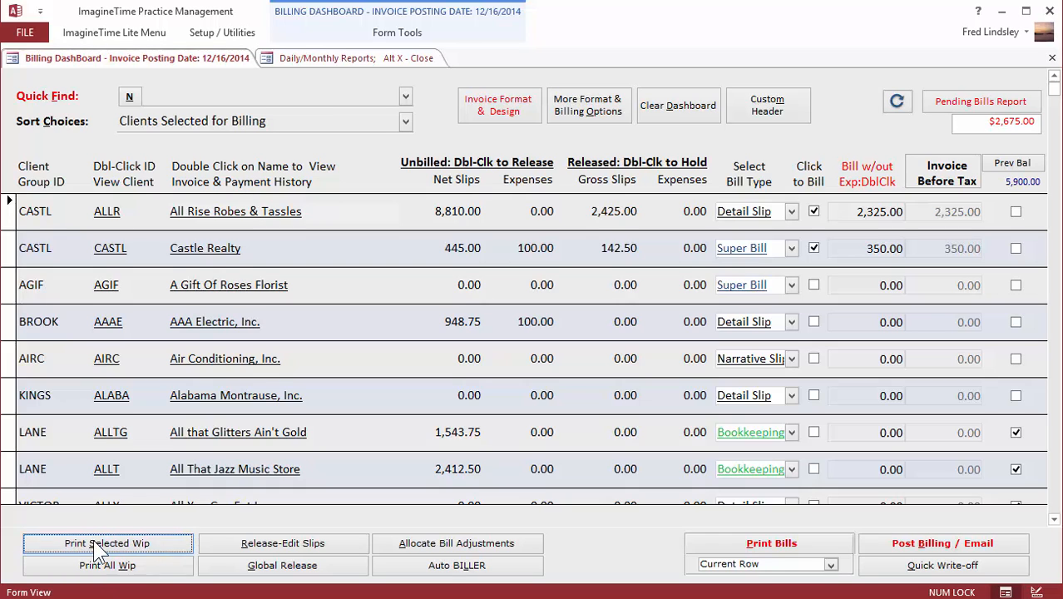
pyautogui.click(550, 476)
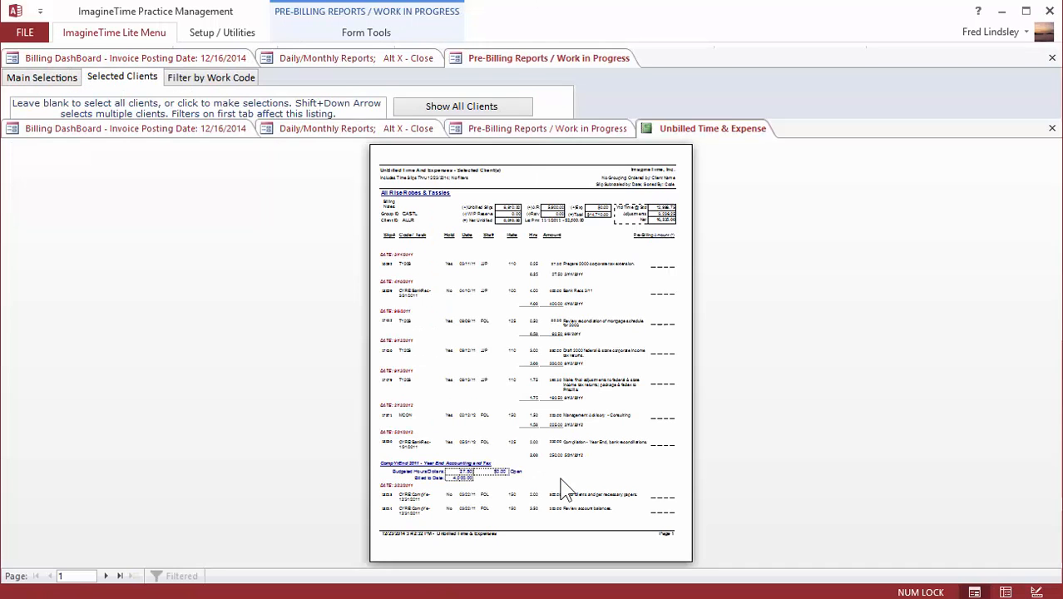
pyautogui.click(476, 306)
pyautogui.scroll(3, 461, 268)
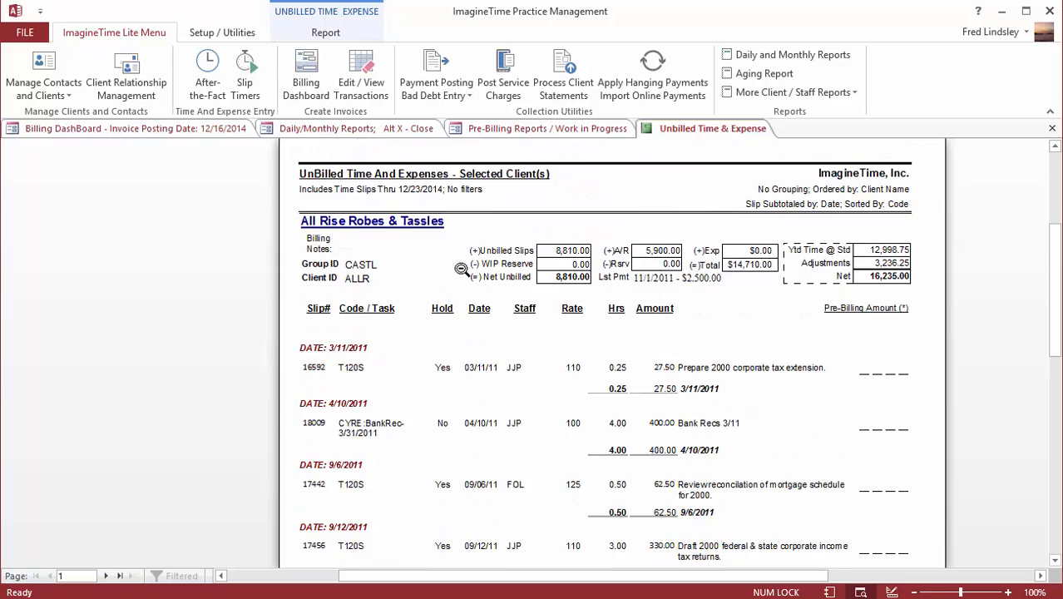
pyautogui.scroll(-10, 462, 266)
pyautogui.click(435, 373)
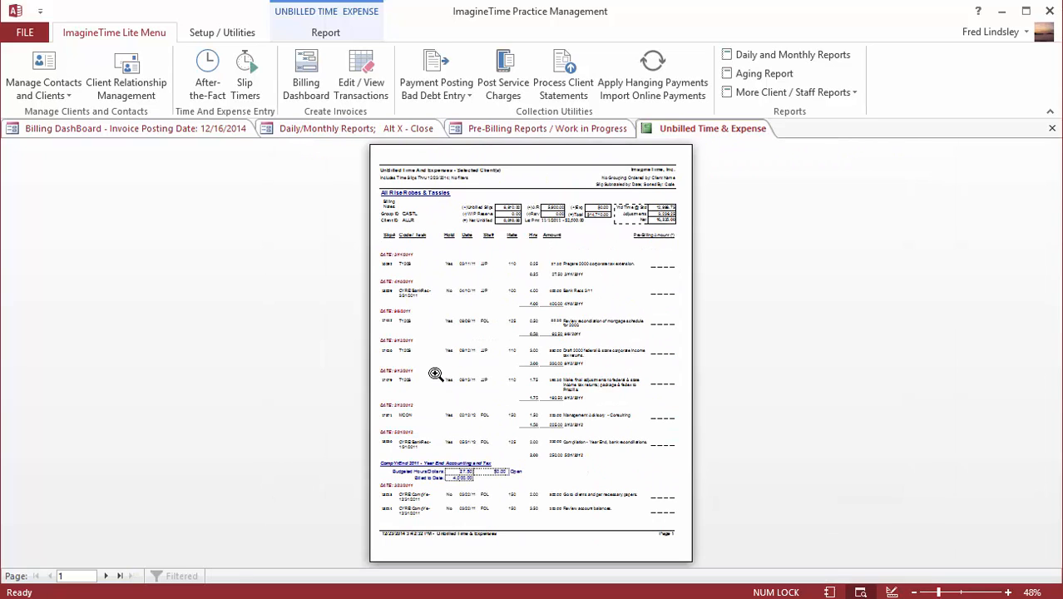
pyautogui.click(107, 576)
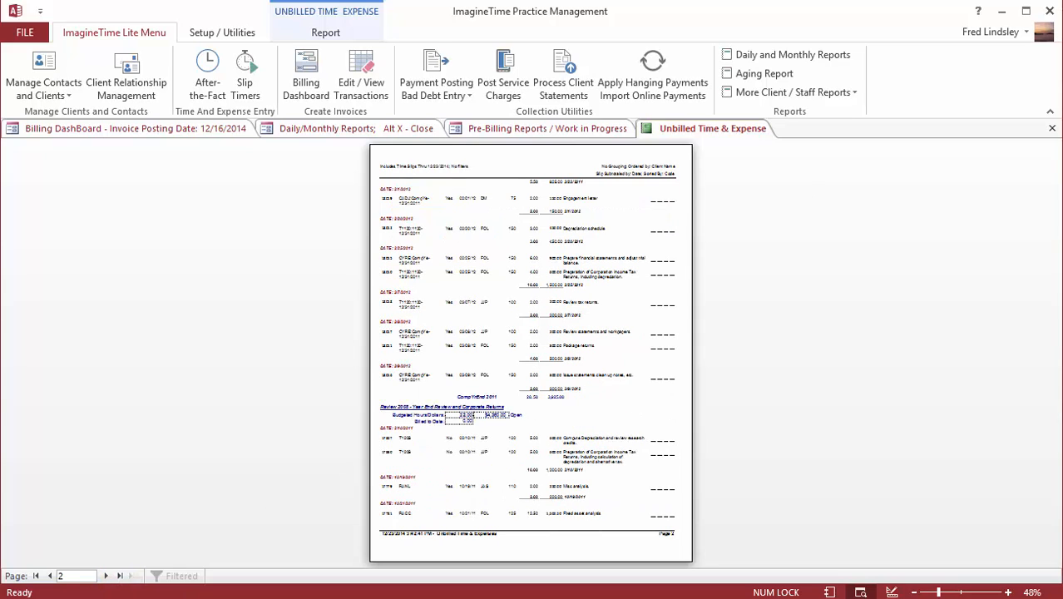
pyautogui.click(1053, 129)
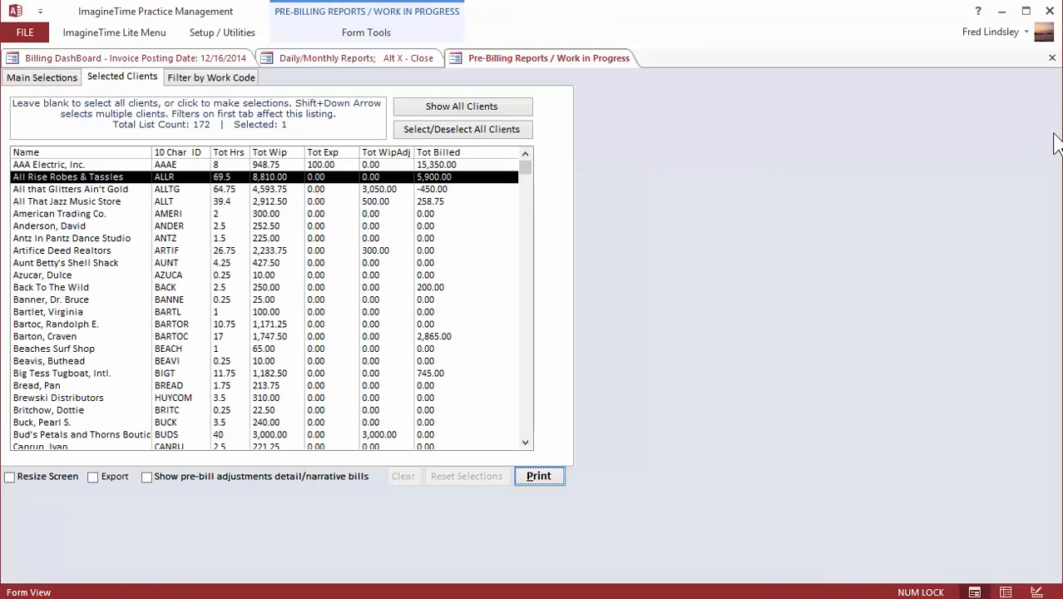
# Subtotal the work-in-progress slips by Code, preview the unbilled time and expense report again, and close it with the pre-billing form.
pyautogui.click(40, 77)
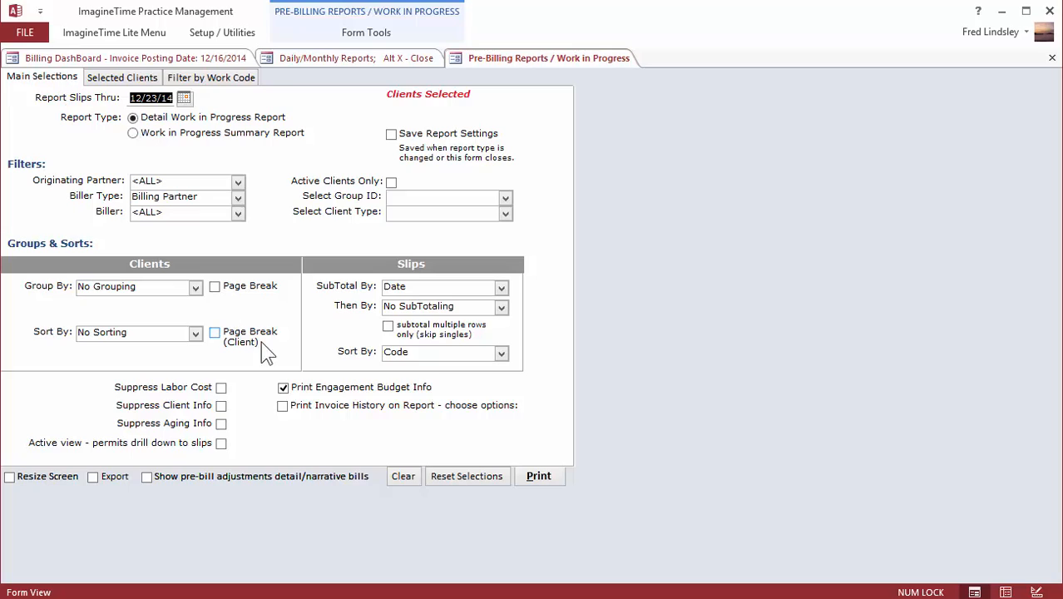
pyautogui.click(501, 287)
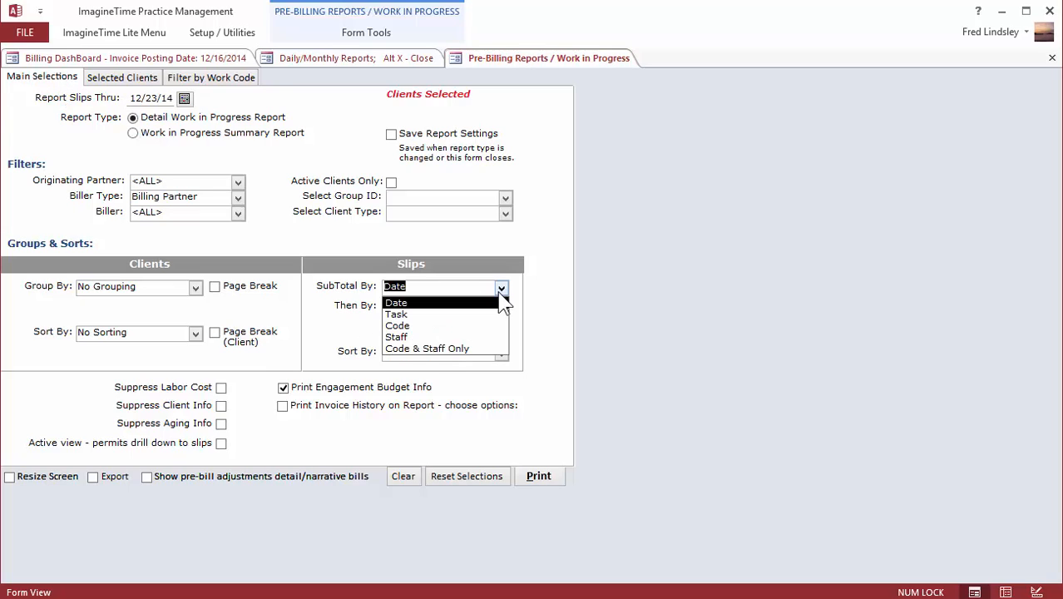
pyautogui.click(435, 326)
pyautogui.click(532, 480)
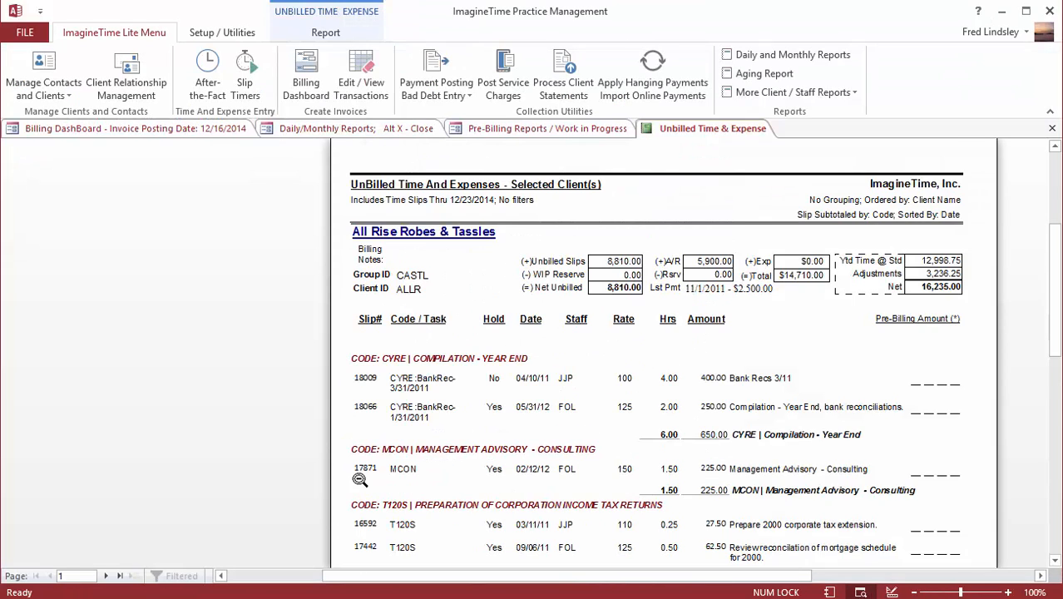
pyautogui.scroll(-1, 359, 479)
pyautogui.scroll(-2, 359, 476)
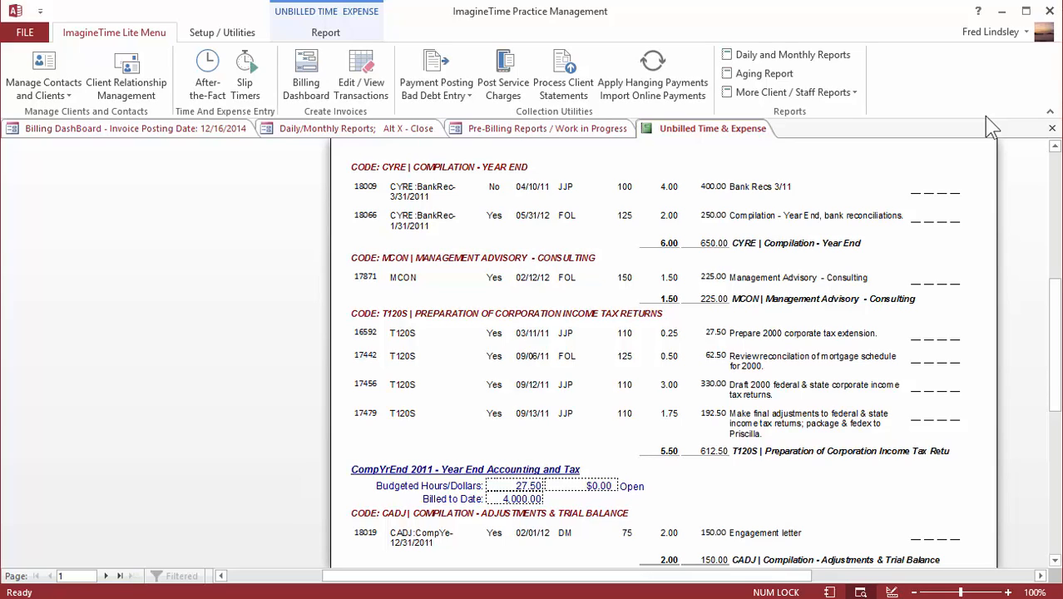
pyautogui.click(1052, 128)
pyautogui.click(1053, 59)
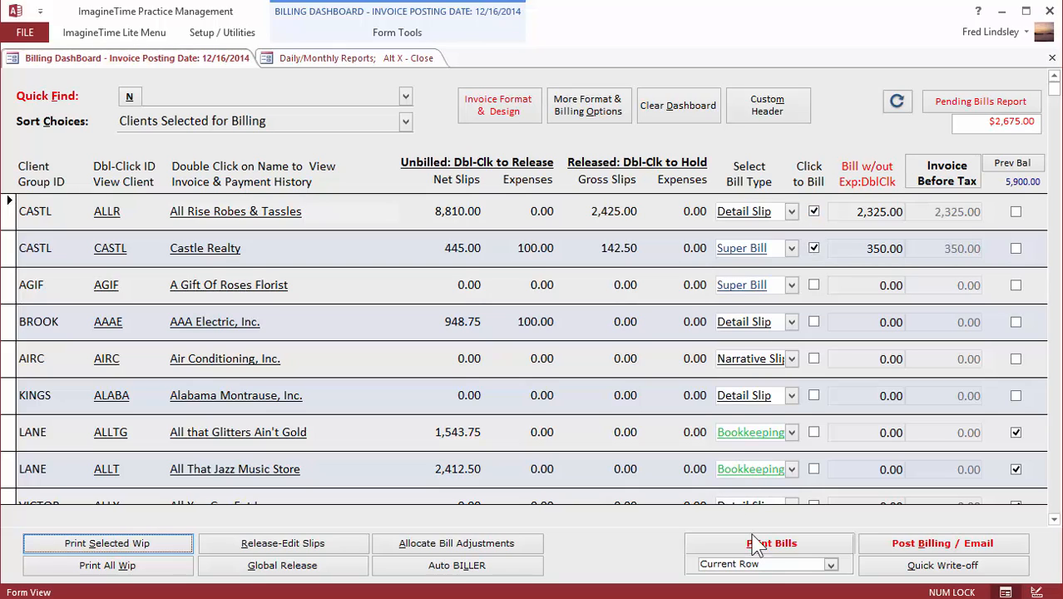
# Preview the Detail Slip bill for All Rise Robes & Tassles on screen, look through the invoice, and close it.
pyautogui.click(736, 206)
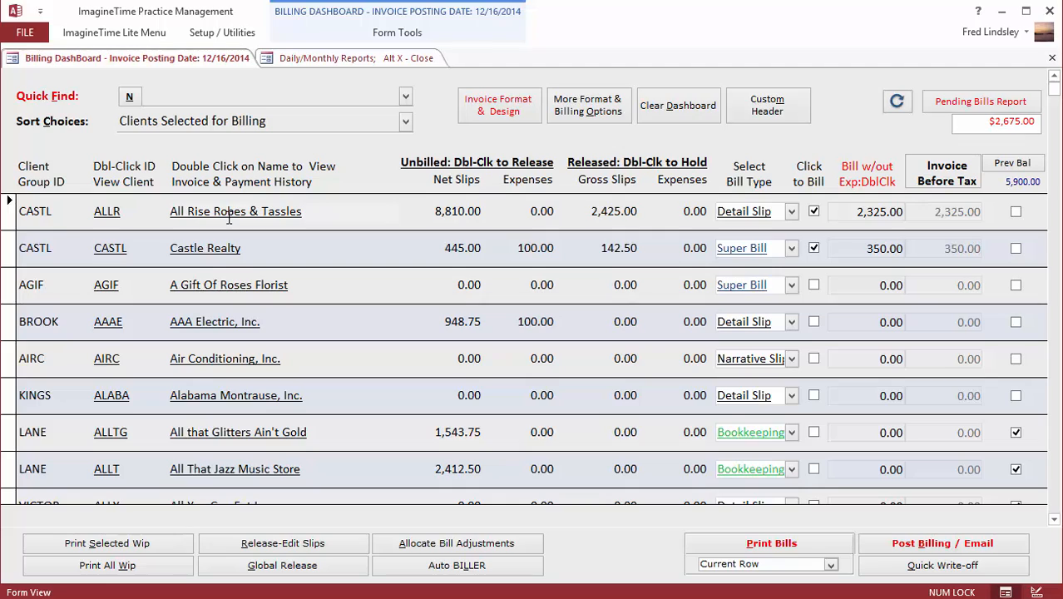
pyautogui.moveTo(592, 213); pyautogui.dragTo(637, 213)
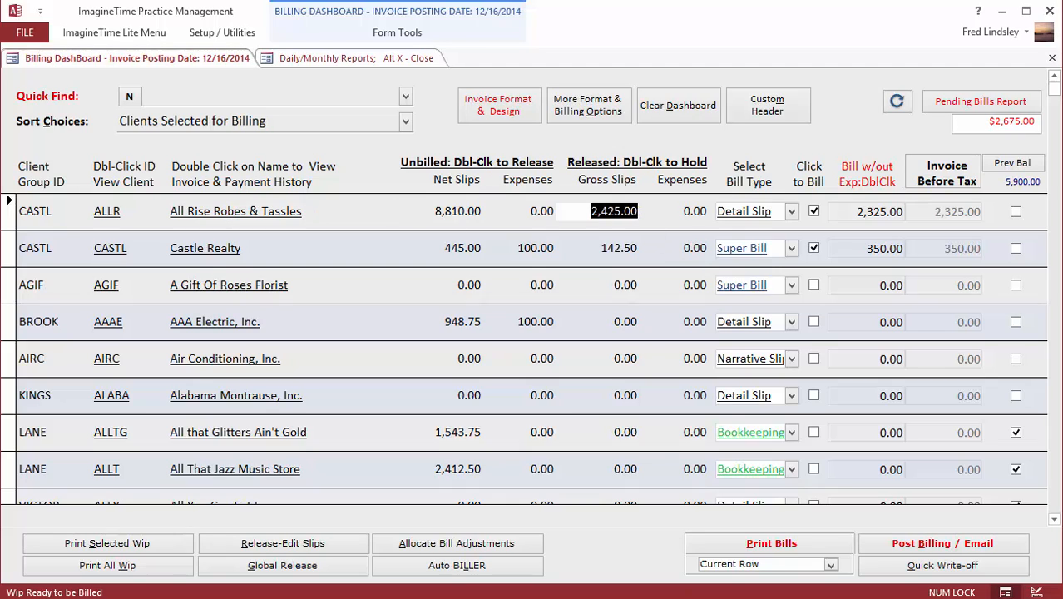
pyautogui.click(770, 545)
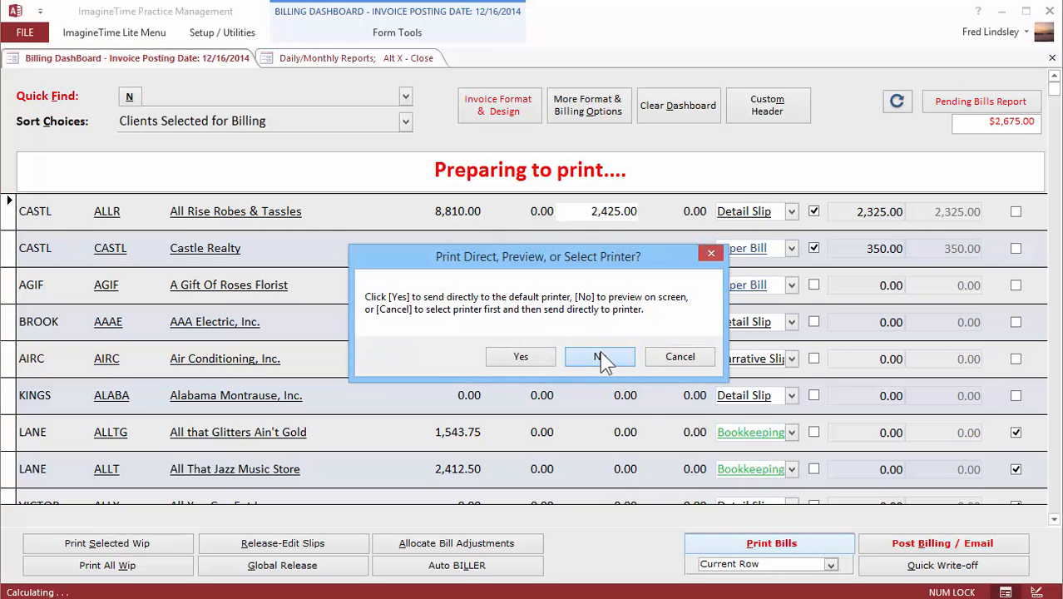
pyautogui.click(599, 353)
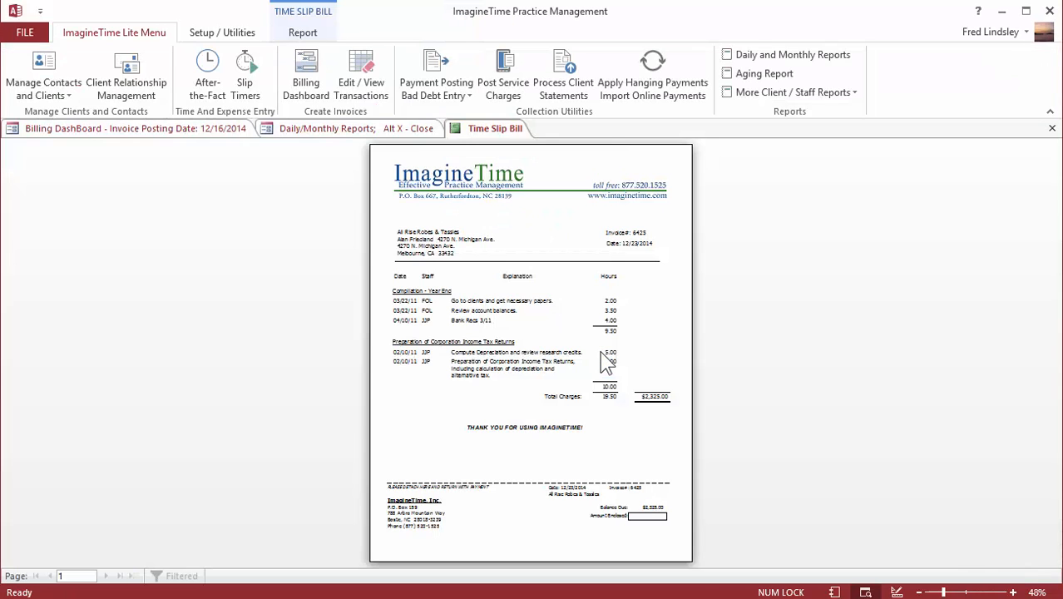
pyautogui.click(573, 314)
pyautogui.scroll(1, 574, 316)
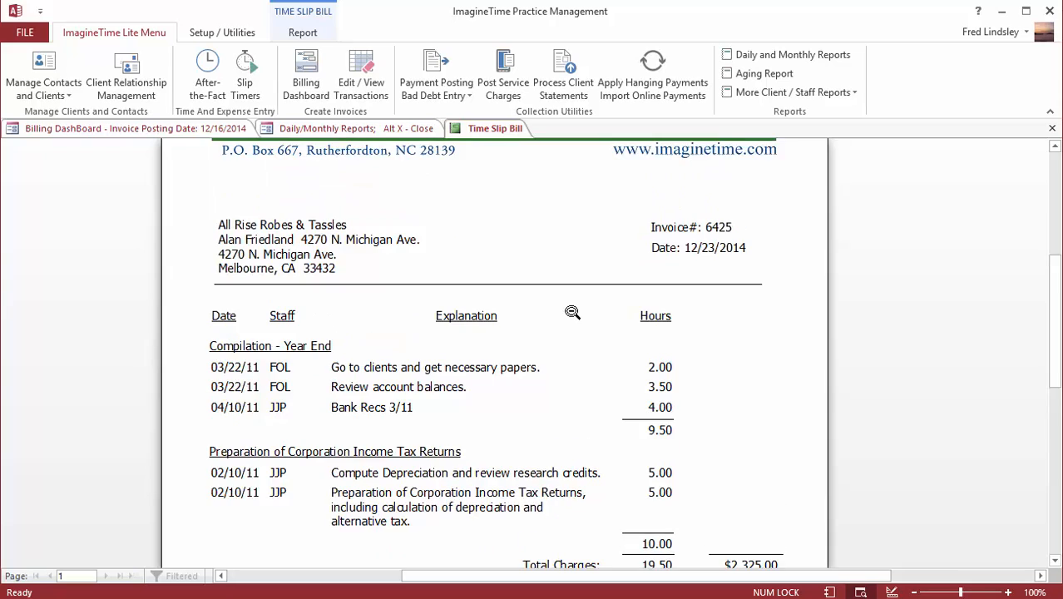
pyautogui.scroll(-3, 574, 316)
pyautogui.scroll(-5, 574, 315)
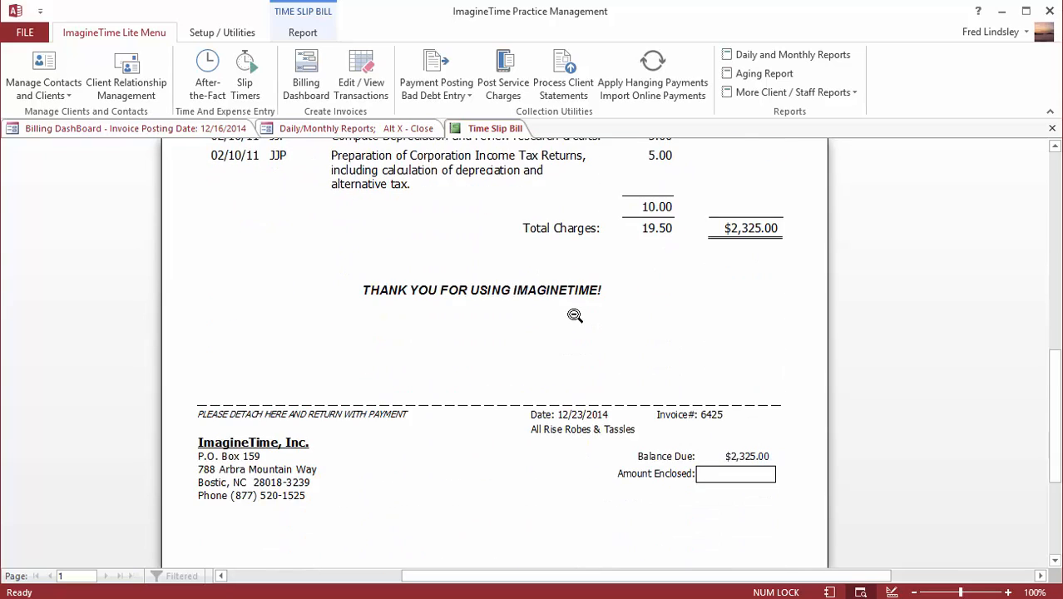
pyautogui.click(1053, 128)
# Preview Castle Realty's Super Bill invoice on screen, review its charges and remittance section, and close it.
pyautogui.click(762, 248)
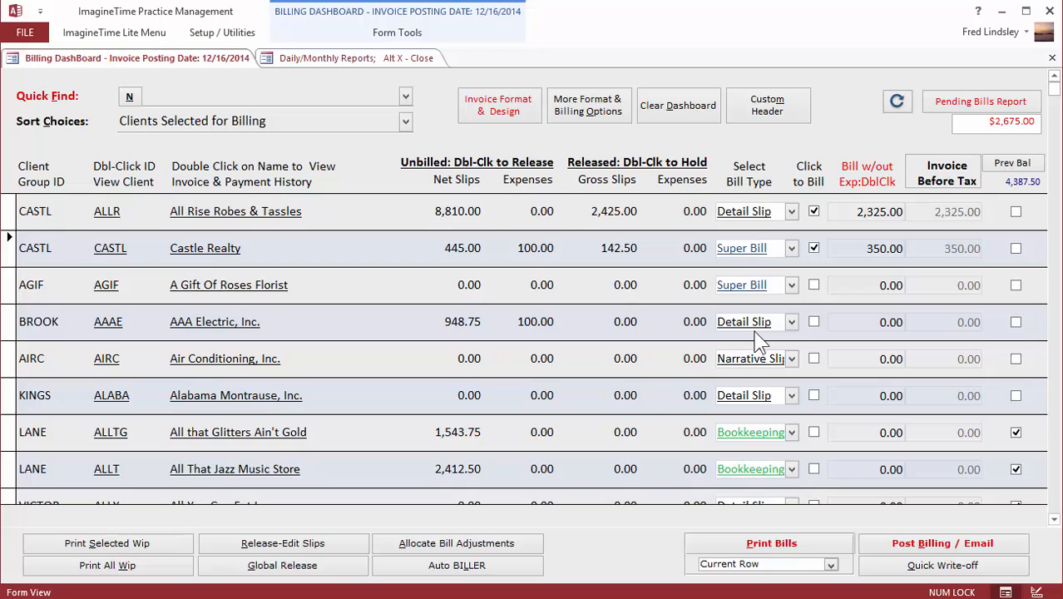
pyautogui.click(719, 545)
pyautogui.click(606, 358)
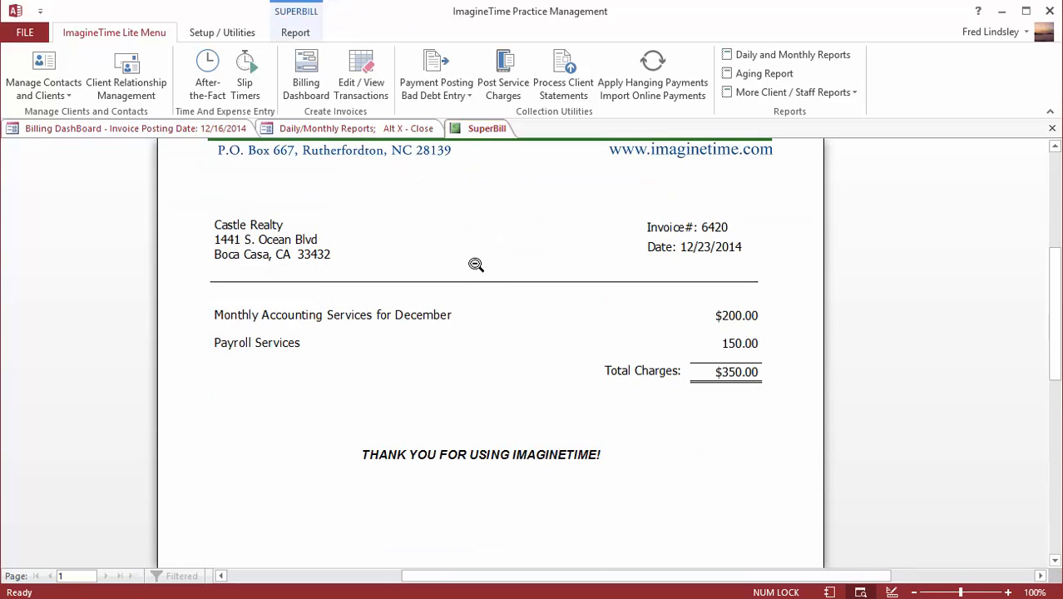
pyautogui.scroll(4, 475, 264)
pyautogui.scroll(-4, 475, 264)
pyautogui.scroll(-6, 475, 264)
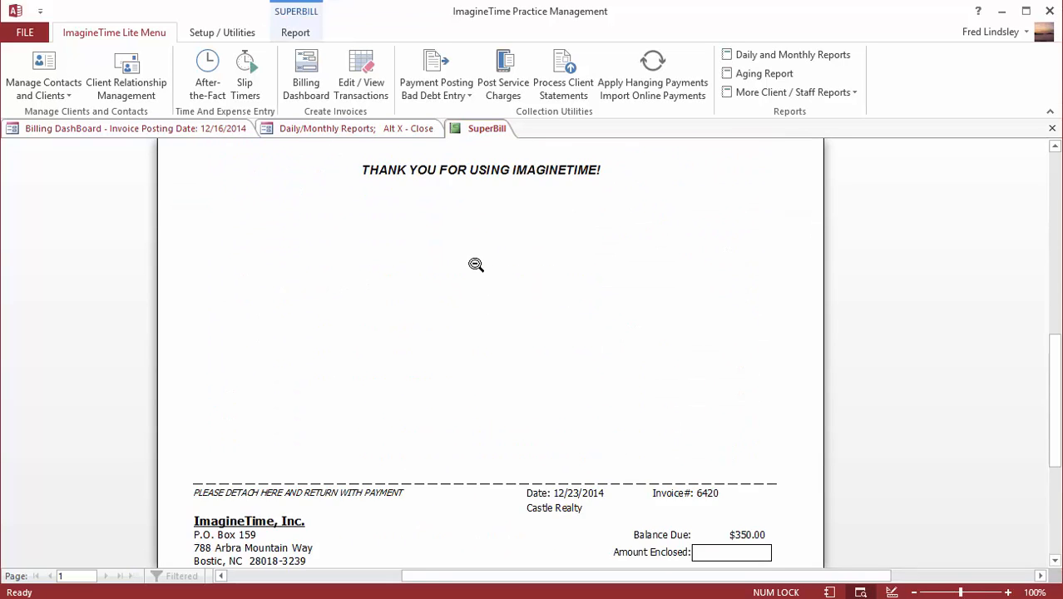
pyautogui.scroll(6, 475, 264)
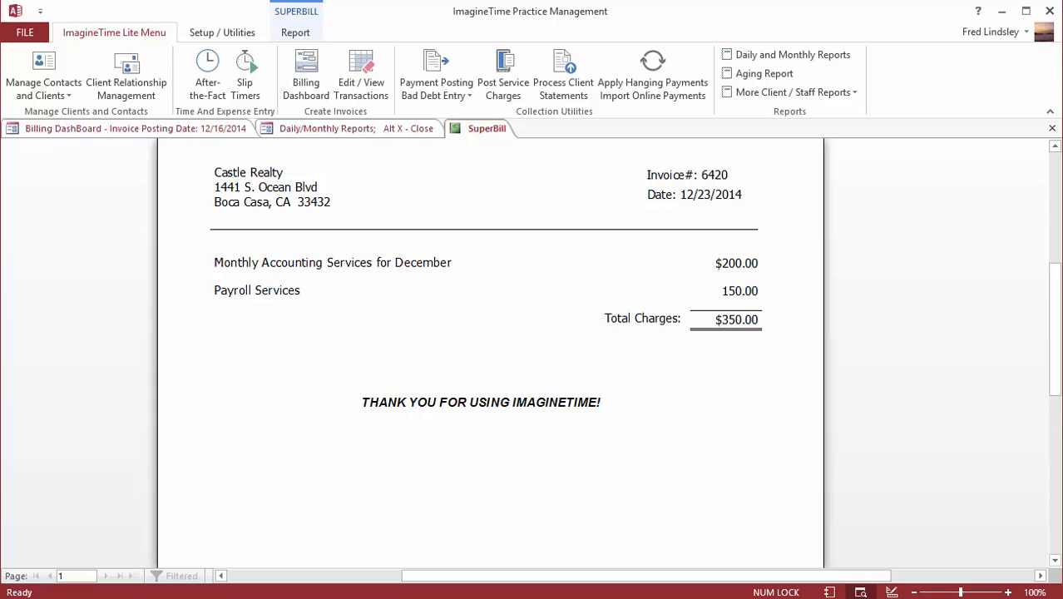
pyautogui.click(1053, 127)
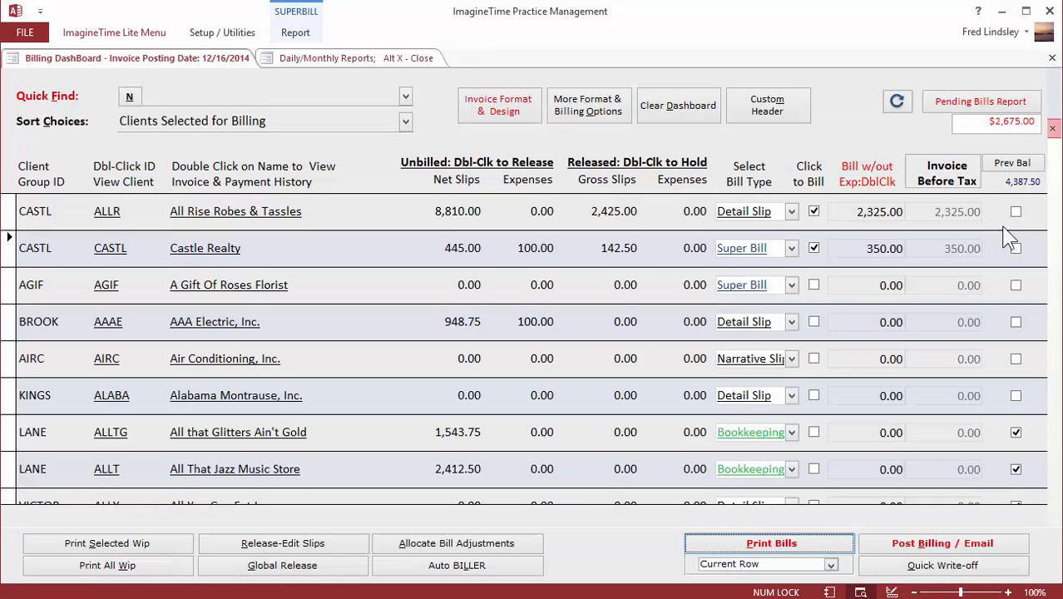
# Include the previous balance on Castle Realty's bill, preview the Super Bill invoice on screen, and close it.
pyautogui.click(1014, 247)
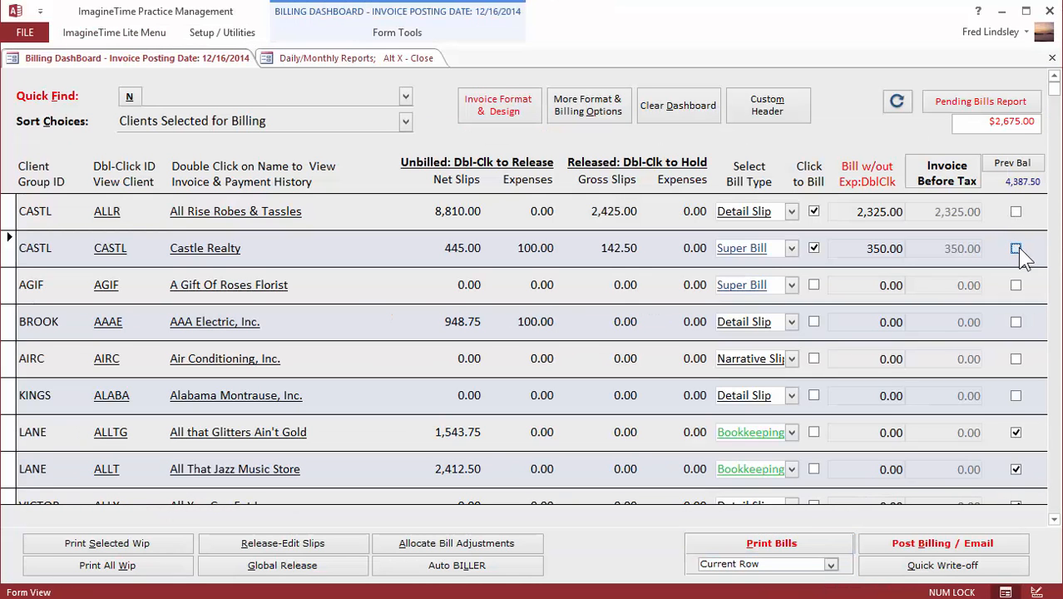
pyautogui.click(775, 544)
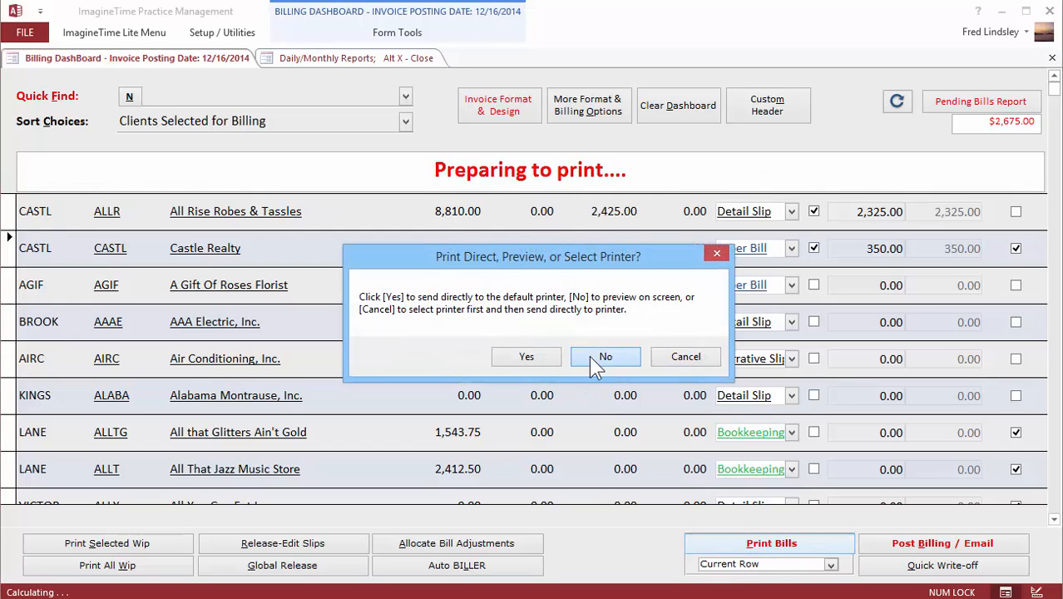
pyautogui.click(596, 359)
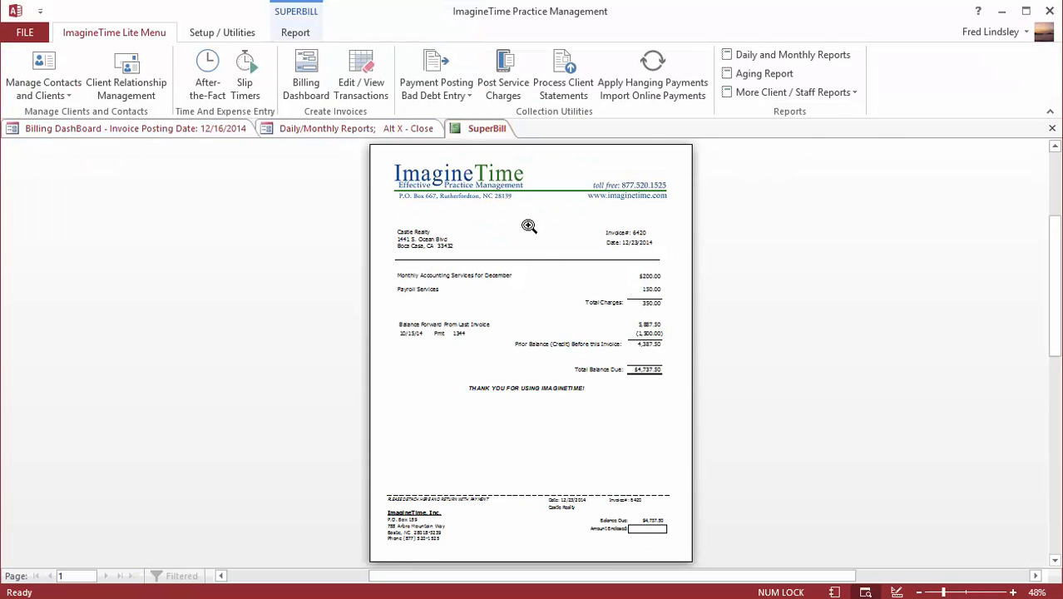
pyautogui.click(529, 225)
pyautogui.scroll(-1, 529, 226)
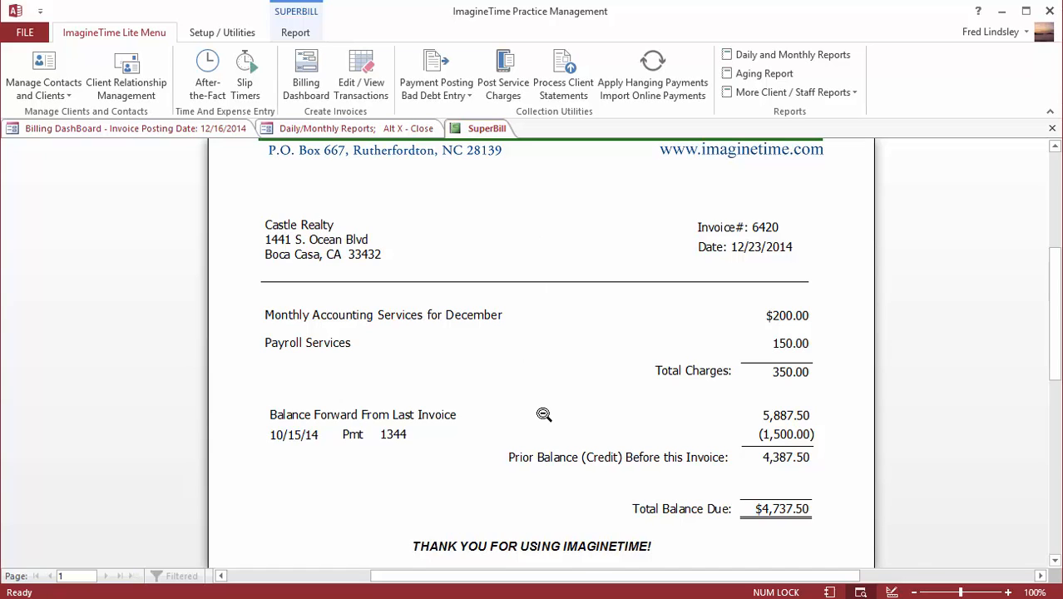
pyautogui.click(1052, 128)
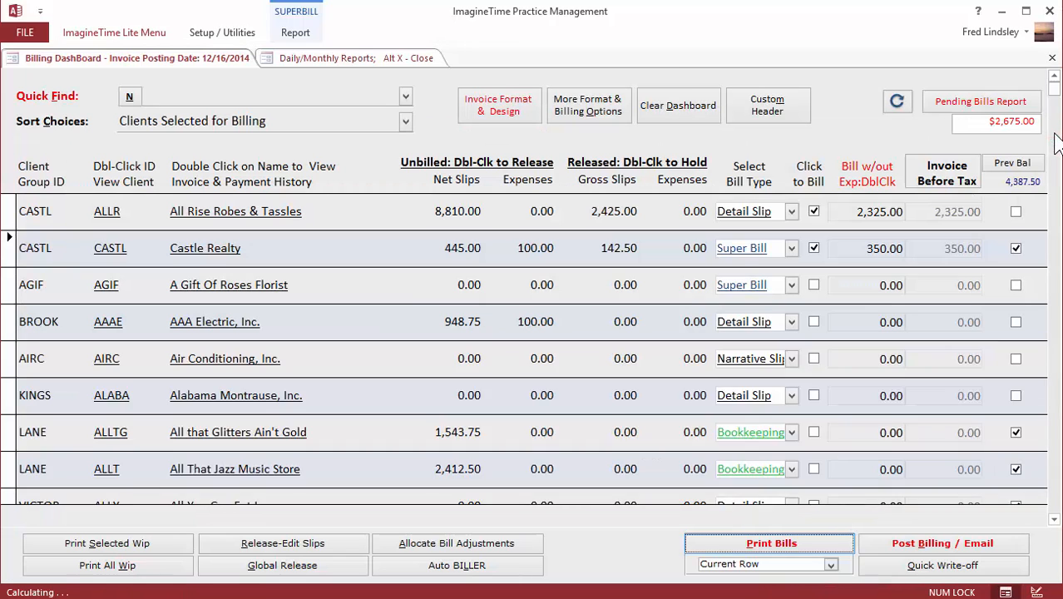
# Load the automatic bills for Super Bill clients in the Auto-Biller, choosing a SuperBill type and leaving superbill autofill off.
pyautogui.click(467, 566)
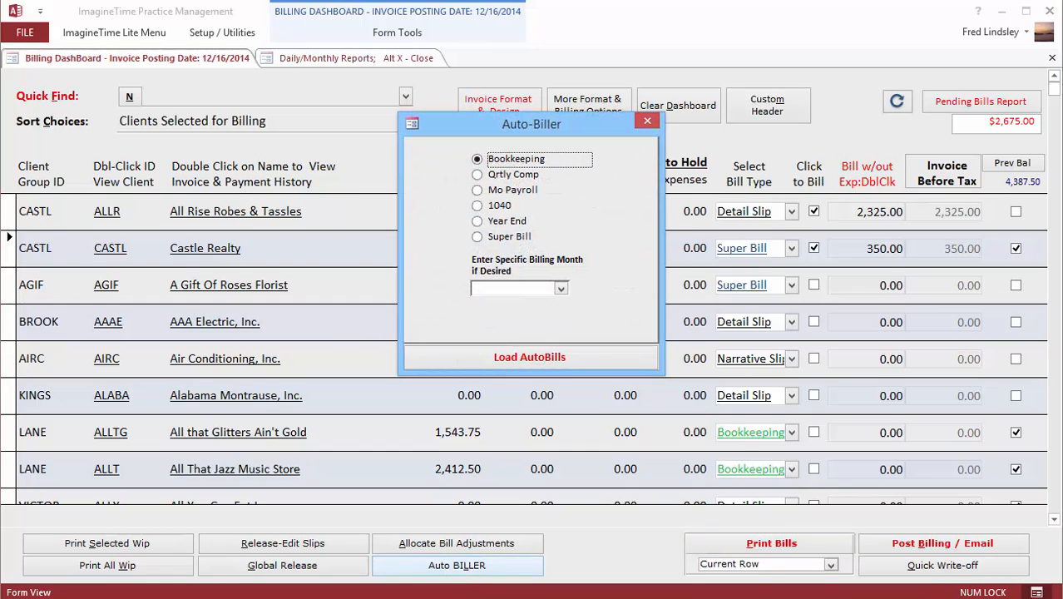
pyautogui.click(477, 236)
pyautogui.click(561, 289)
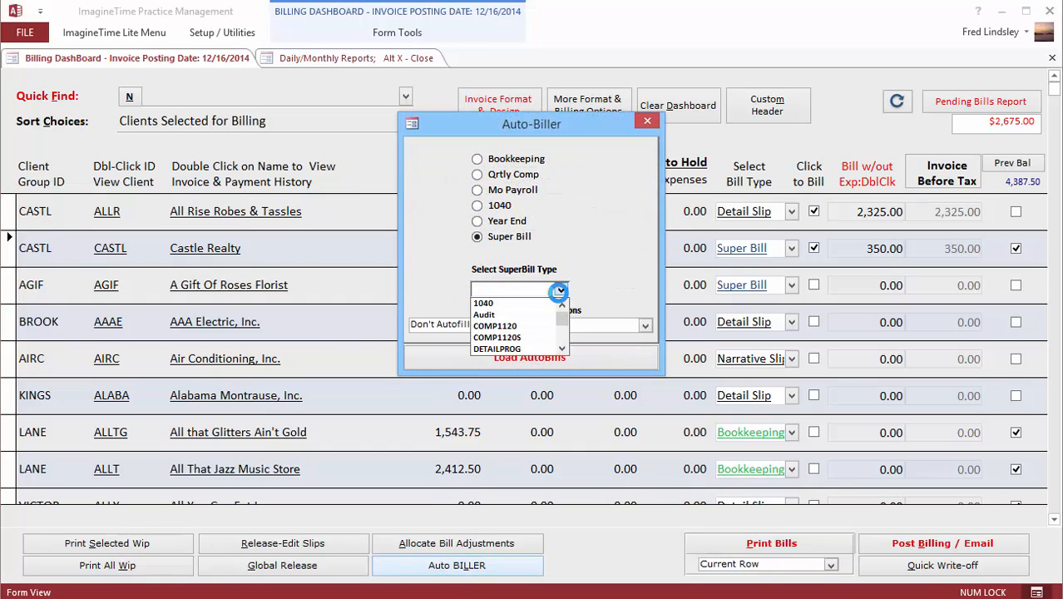
pyautogui.scroll(-1, 522, 326)
pyautogui.click(516, 326)
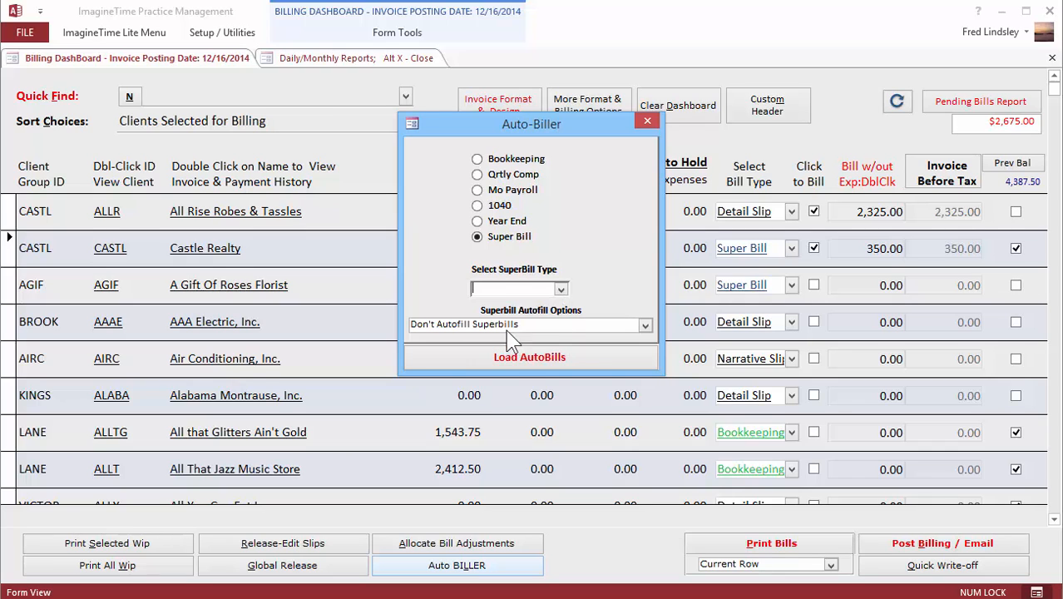
pyautogui.click(512, 364)
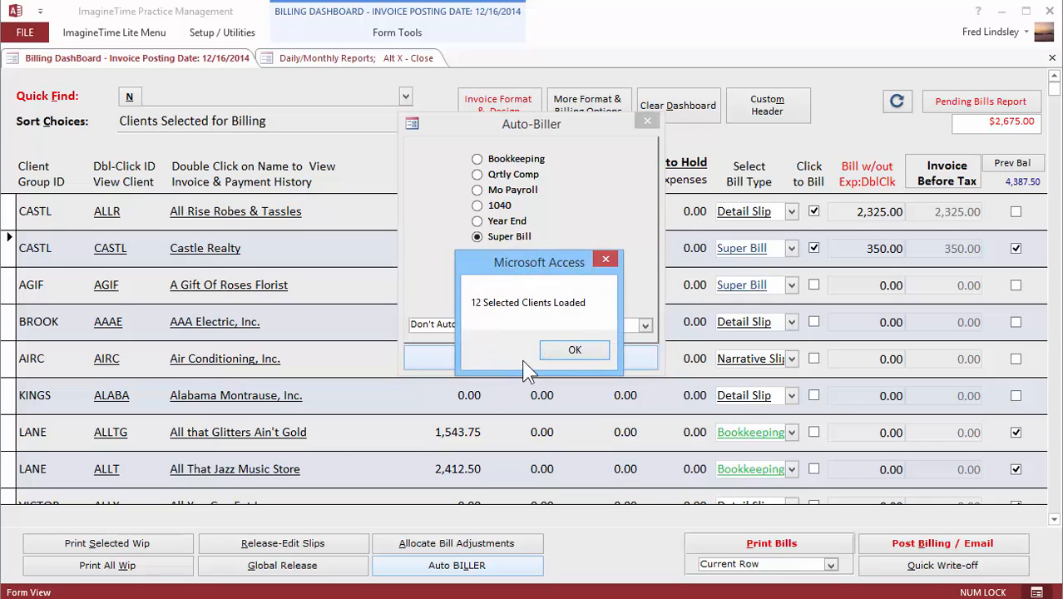
pyautogui.click(568, 348)
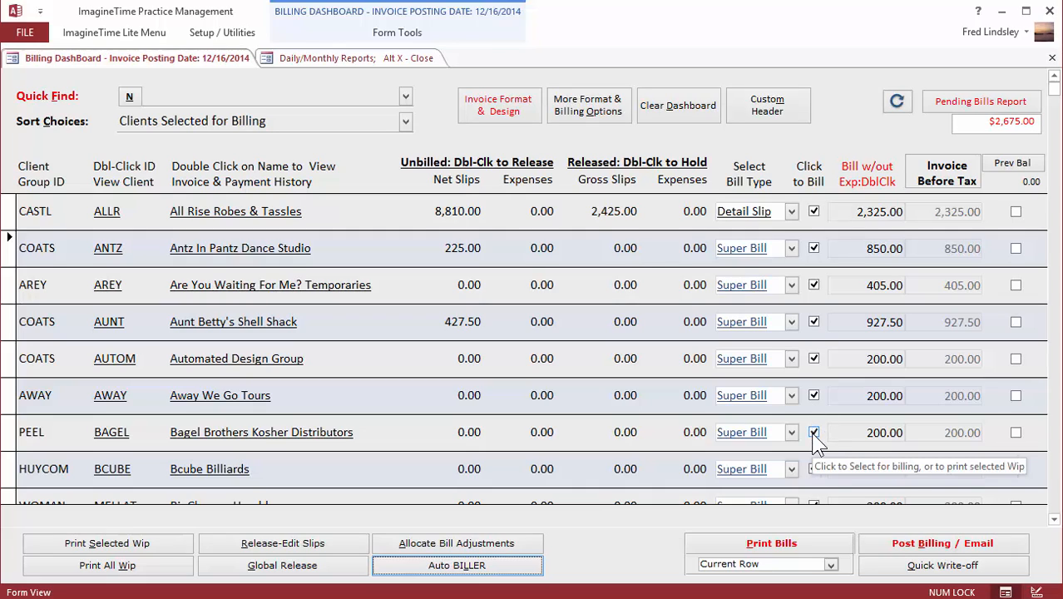
# Open Automated Design Group's SuperBill setup, set the CYRE monthly accounting row to 150, and close the setup.
pyautogui.click(753, 367)
pyautogui.doubleClick(753, 367)
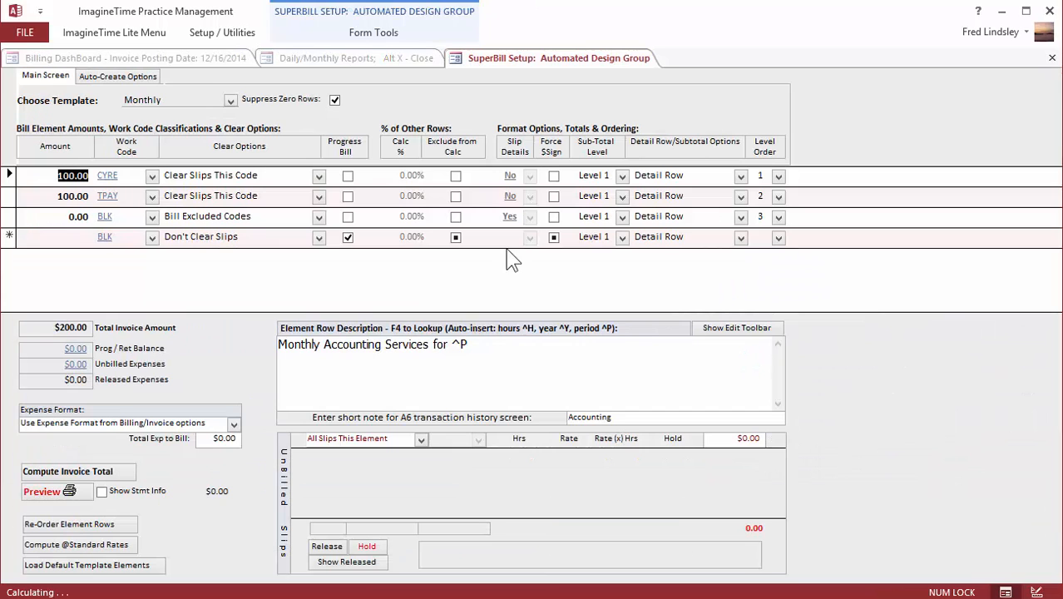
pyautogui.write('150')
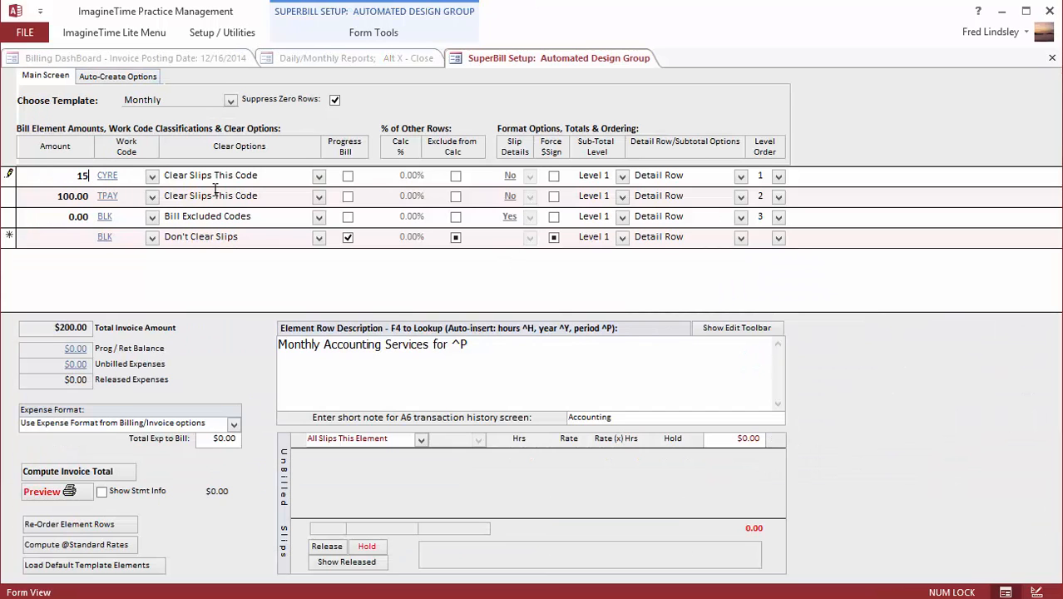
pyautogui.press('Tab')
pyautogui.click(1052, 58)
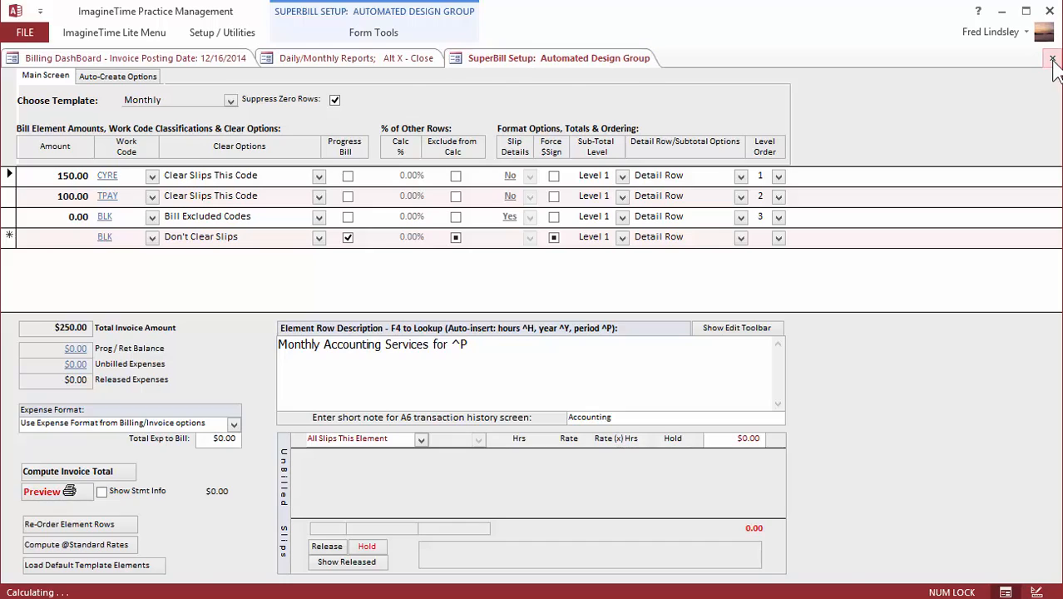
# Preview Automated Design Group's SuperBill invoice on screen, check its charges, and close it.
pyautogui.click(723, 550)
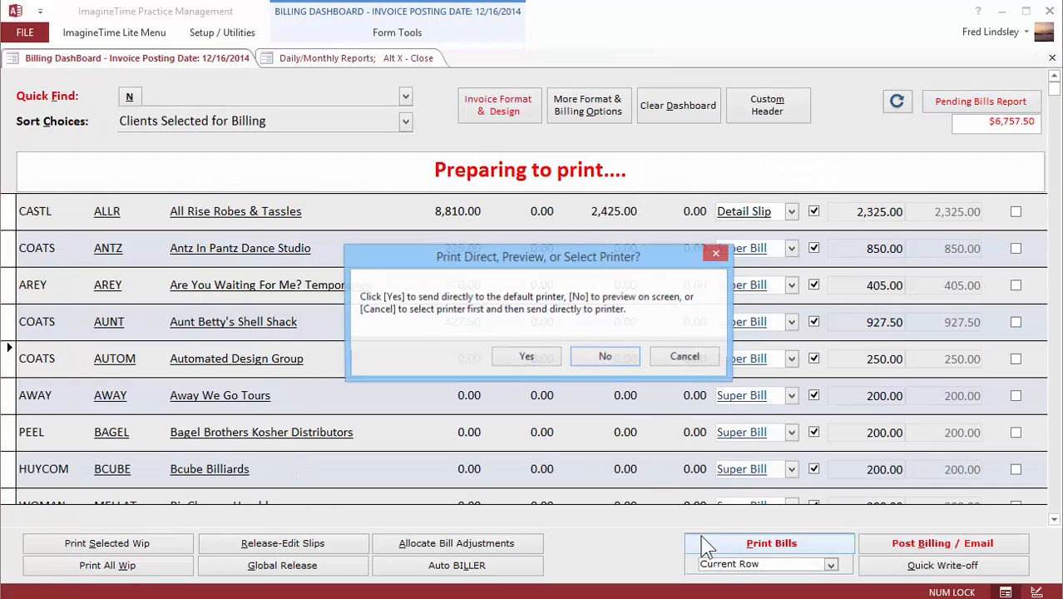
pyautogui.click(606, 358)
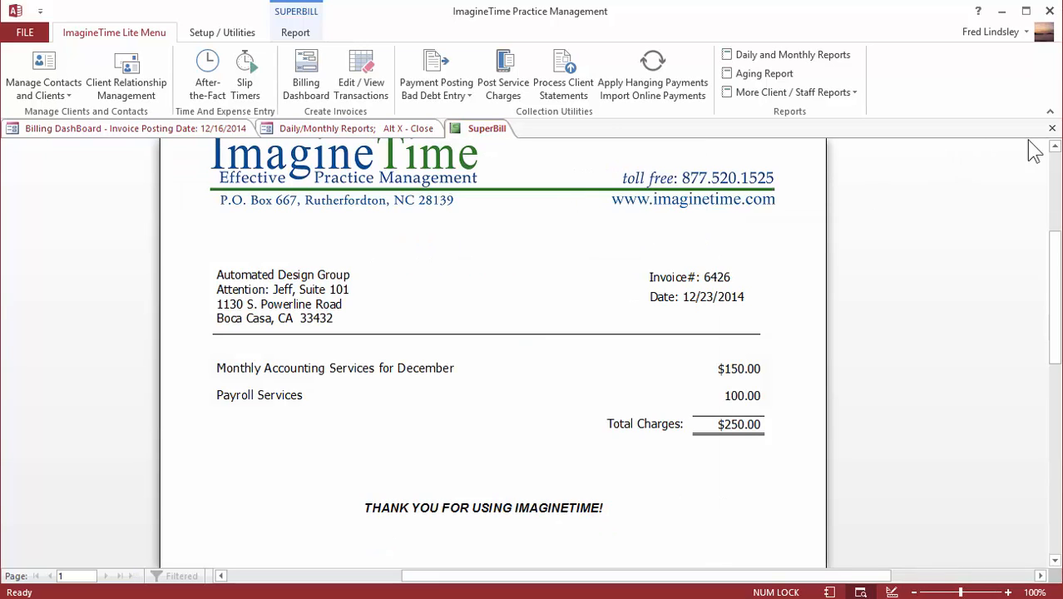
pyautogui.click(1052, 128)
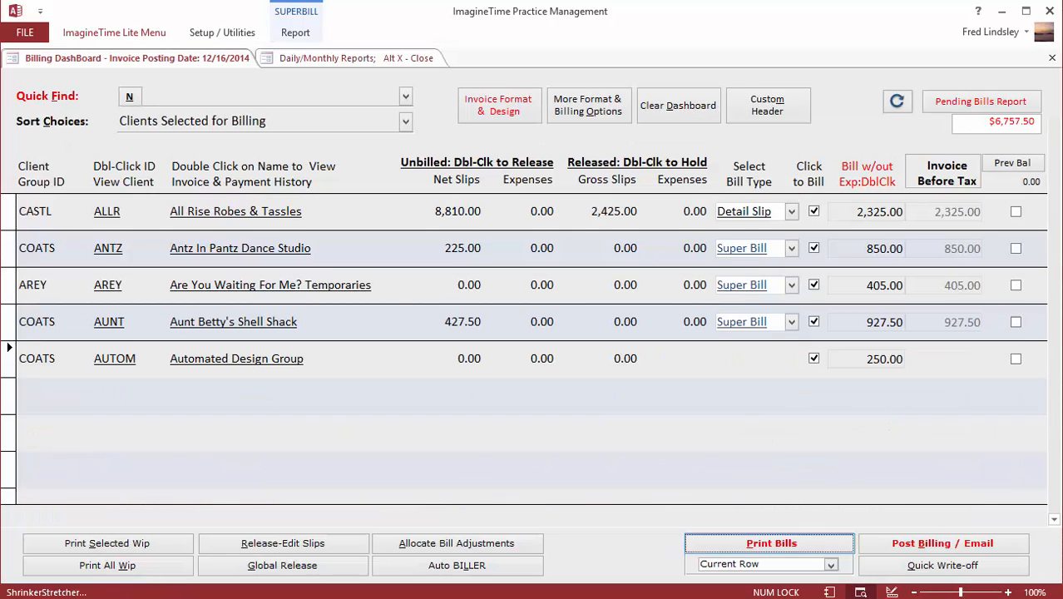
# Leave the bill printing range at Current Row and clear the billing dashboard for all selected clients and all billers.
pyautogui.click(830, 564)
pyautogui.click(819, 590)
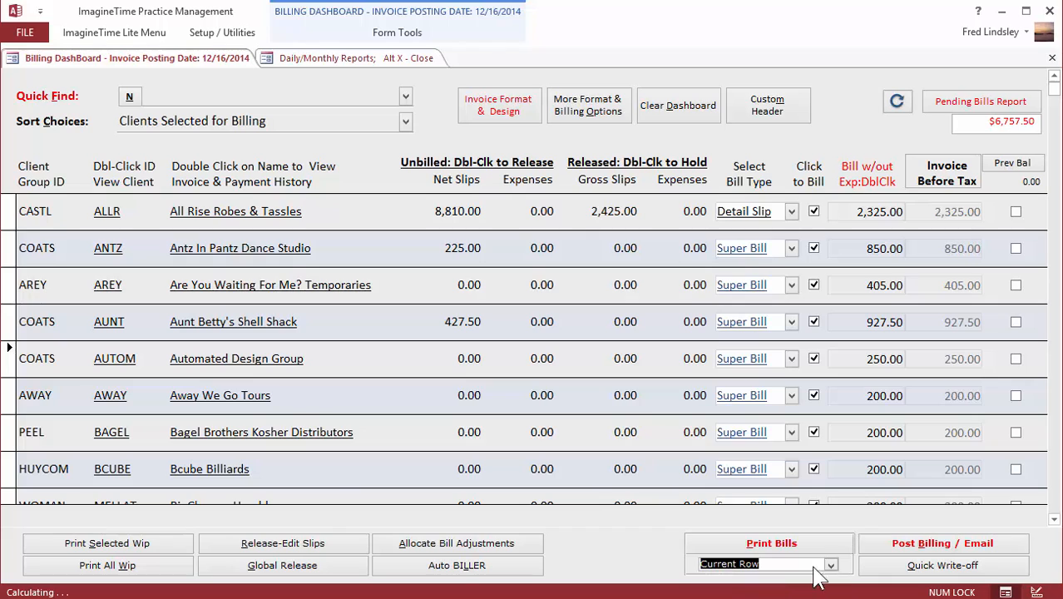
pyautogui.click(674, 114)
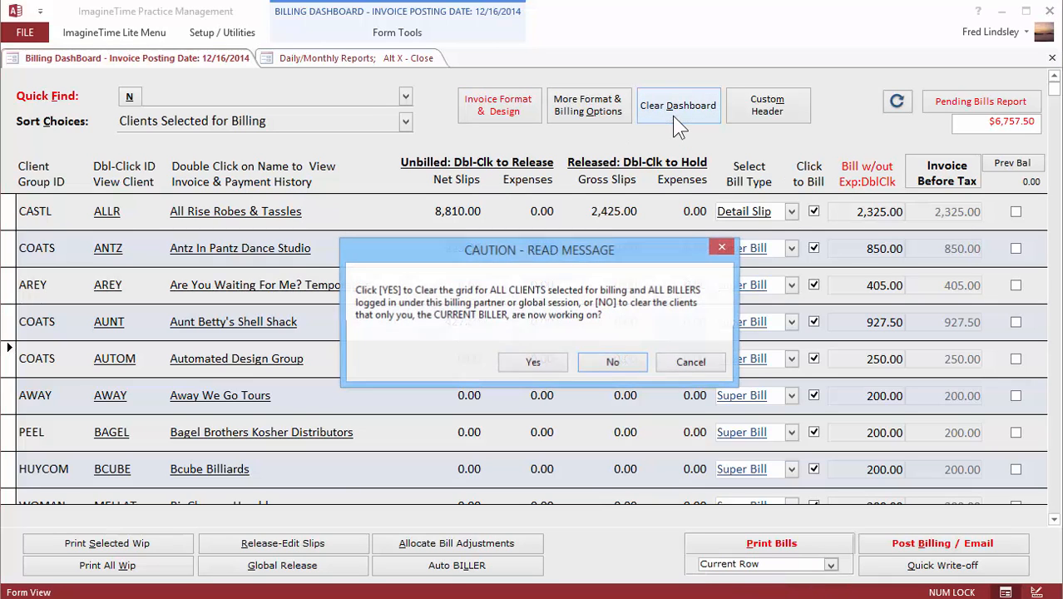
pyautogui.click(531, 363)
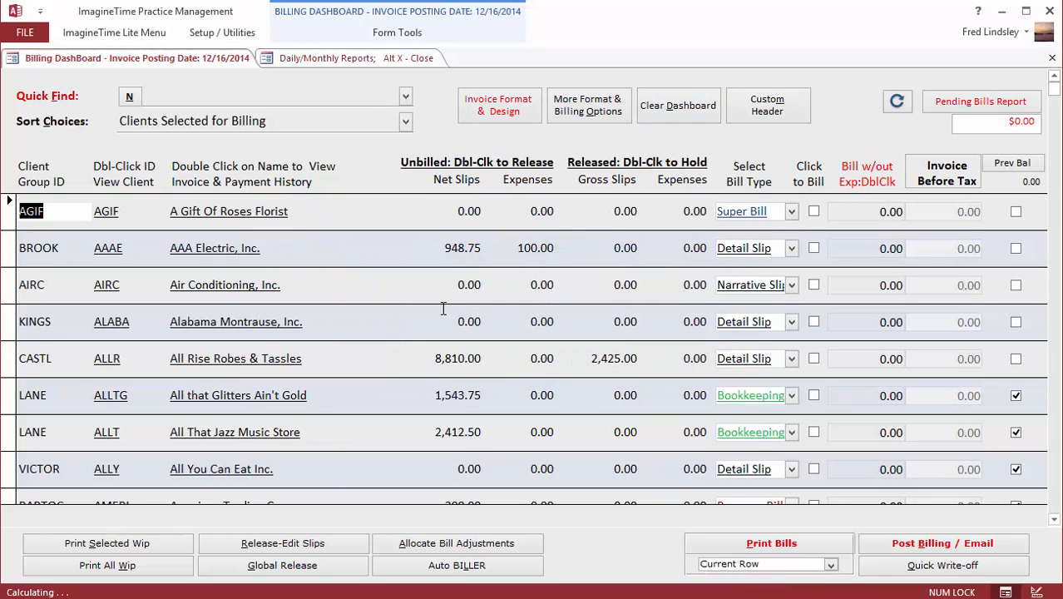
# Find Castle Realty on the billing dashboard, open its SuperBill setup, and apply the COMP1120S template.
pyautogui.click(172, 100)
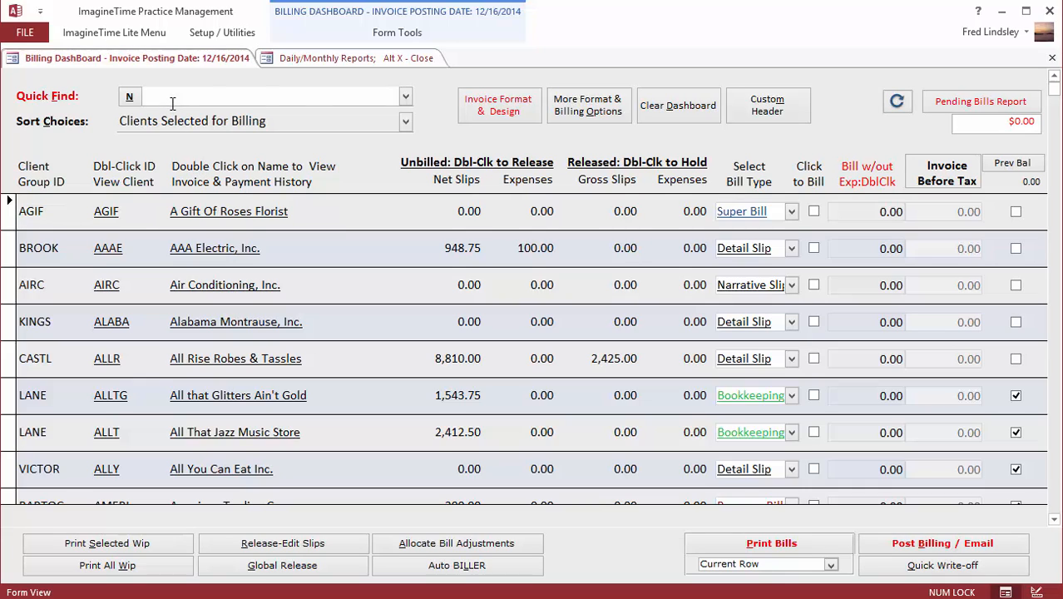
pyautogui.write('castle Realty')
pyautogui.press('Return')
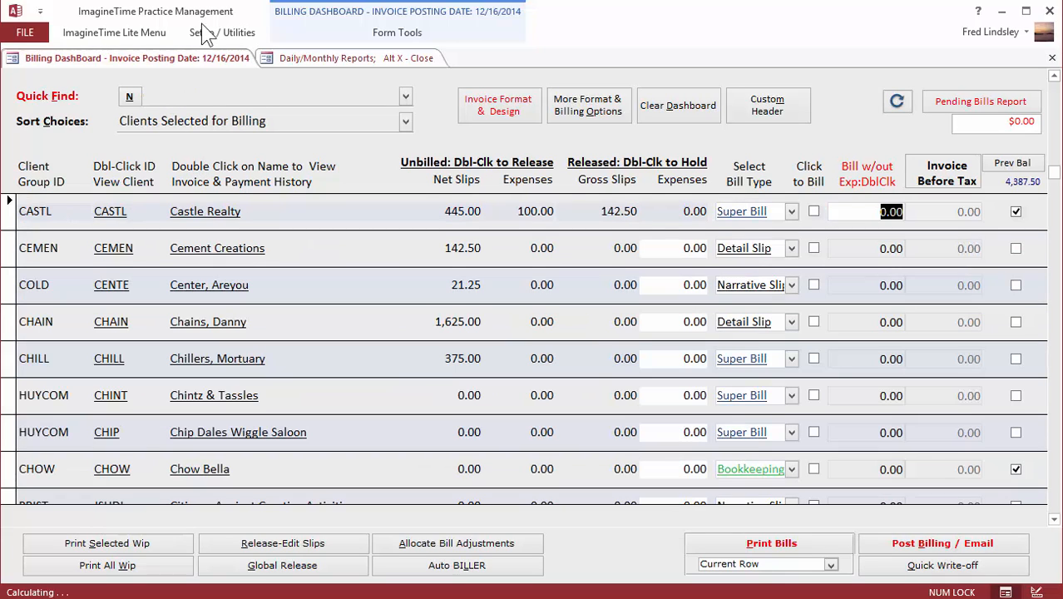
pyautogui.click(737, 211)
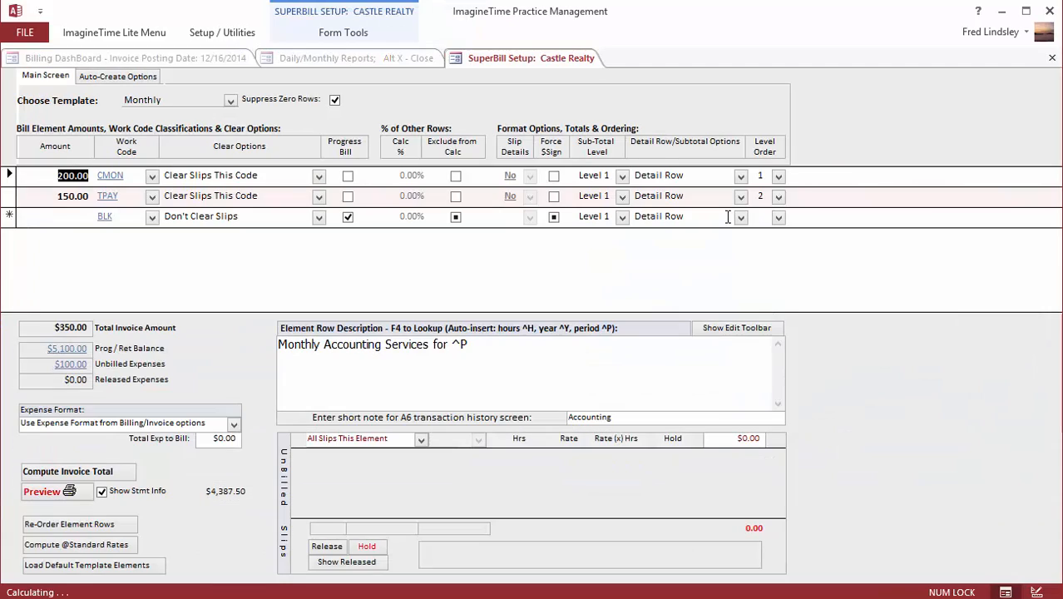
pyautogui.click(231, 101)
pyautogui.click(188, 151)
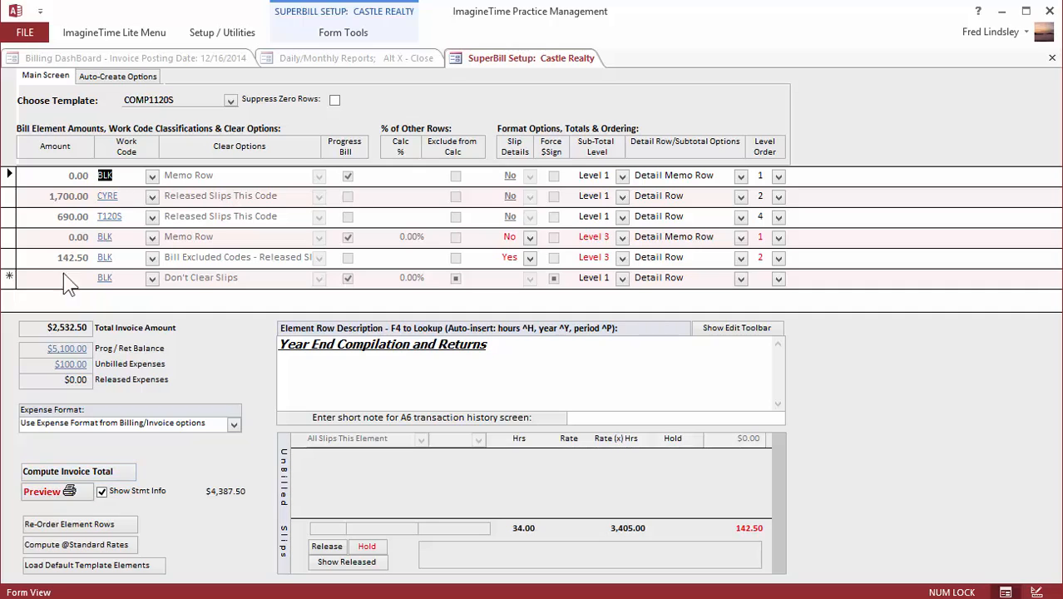
# Review the unbilled slips behind the CYRE and T120S rows, and release the CYRE slips for billing.
pyautogui.click(15, 201)
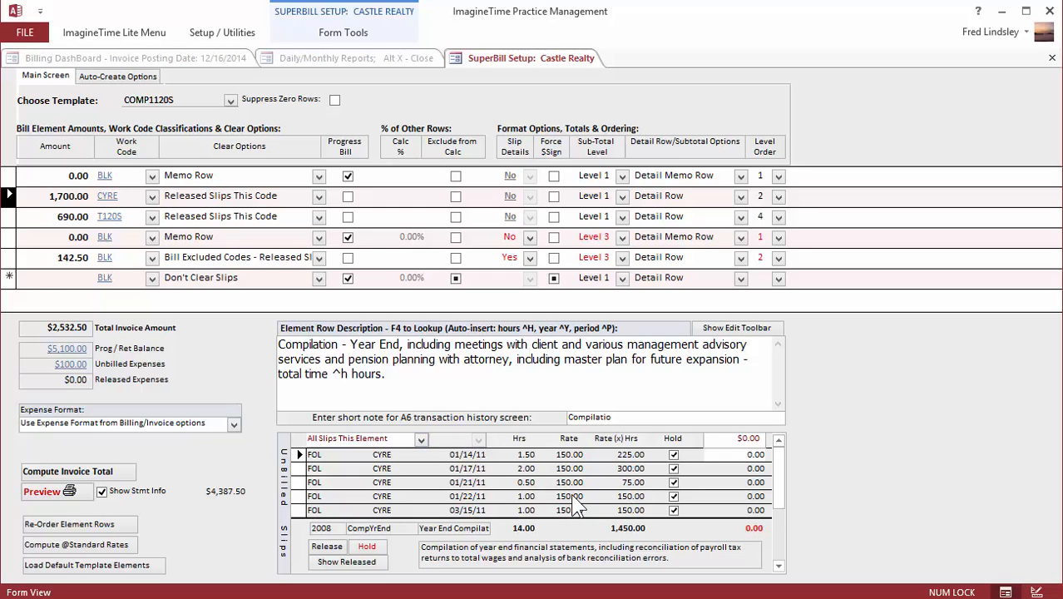
pyautogui.click(41, 199)
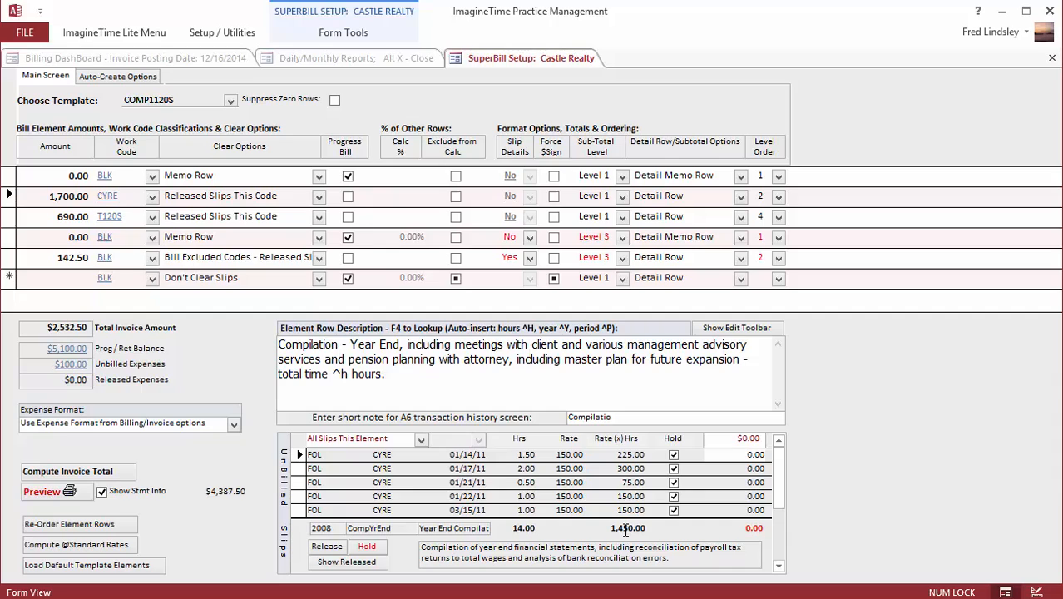
pyautogui.click(70, 216)
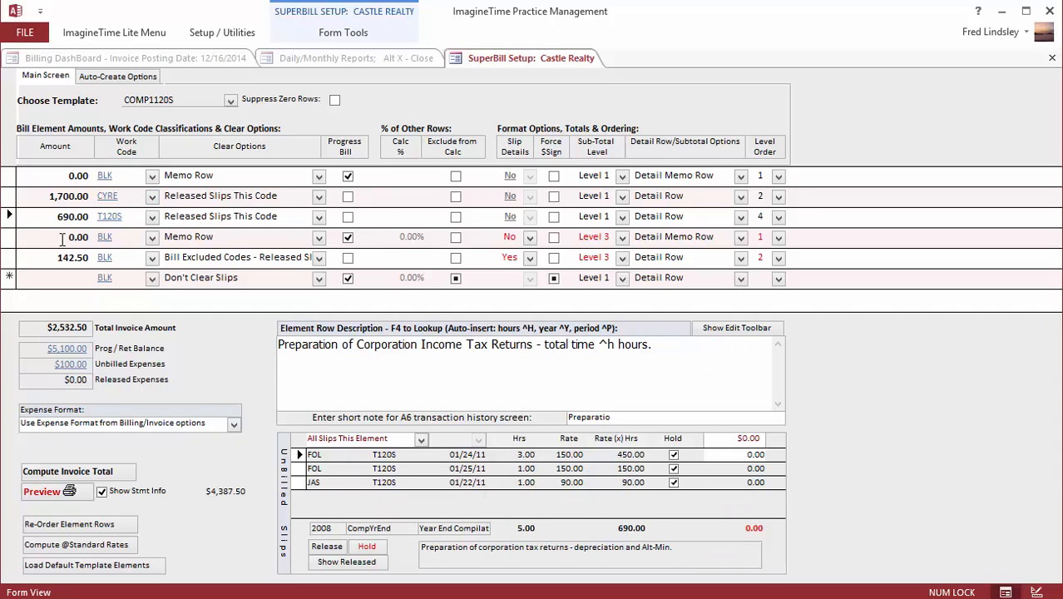
# Preview Castle Realty's COMP1120S invoice on screen, review its services, prior balance and remittance section, and close it.
pyautogui.click(47, 497)
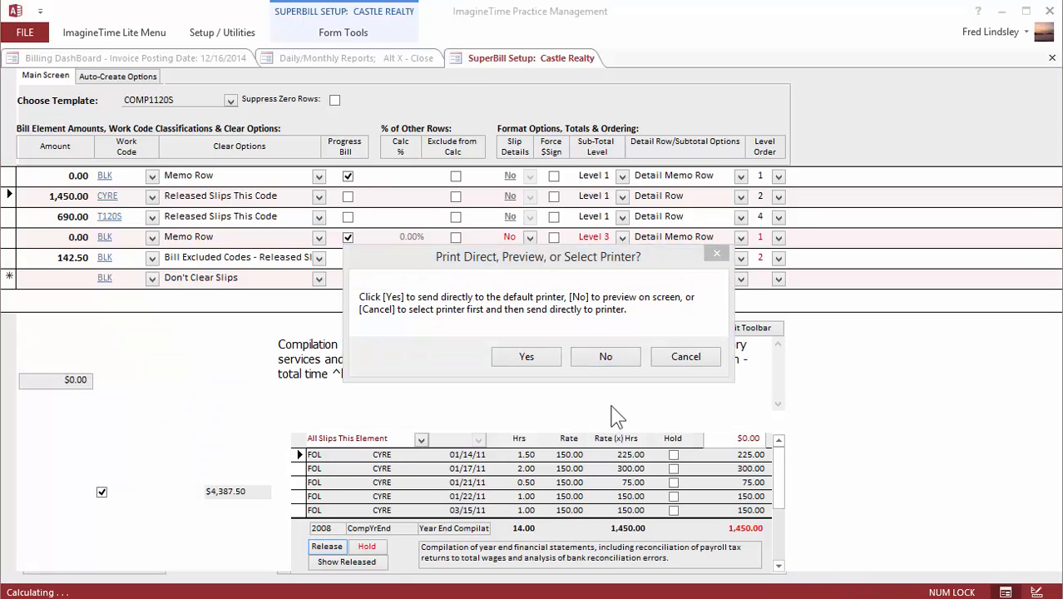
pyautogui.click(604, 358)
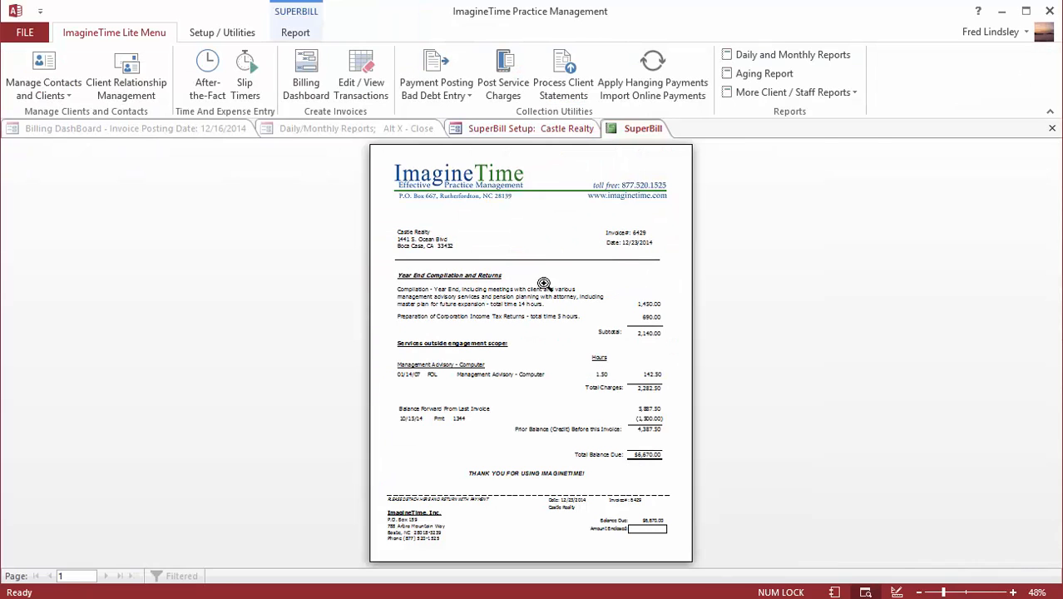
pyautogui.click(526, 260)
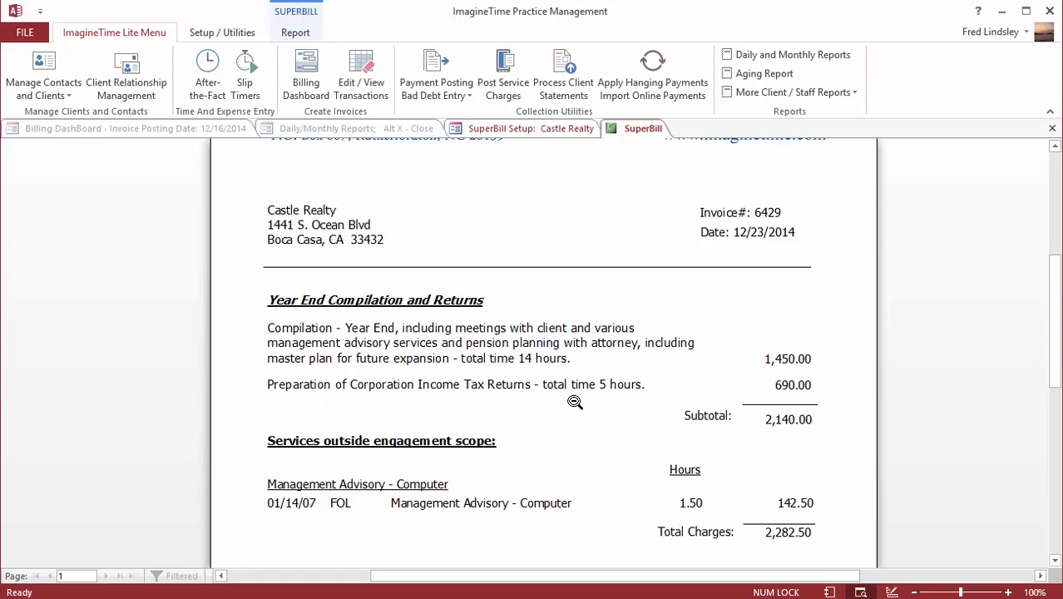
pyautogui.scroll(-2, 575, 402)
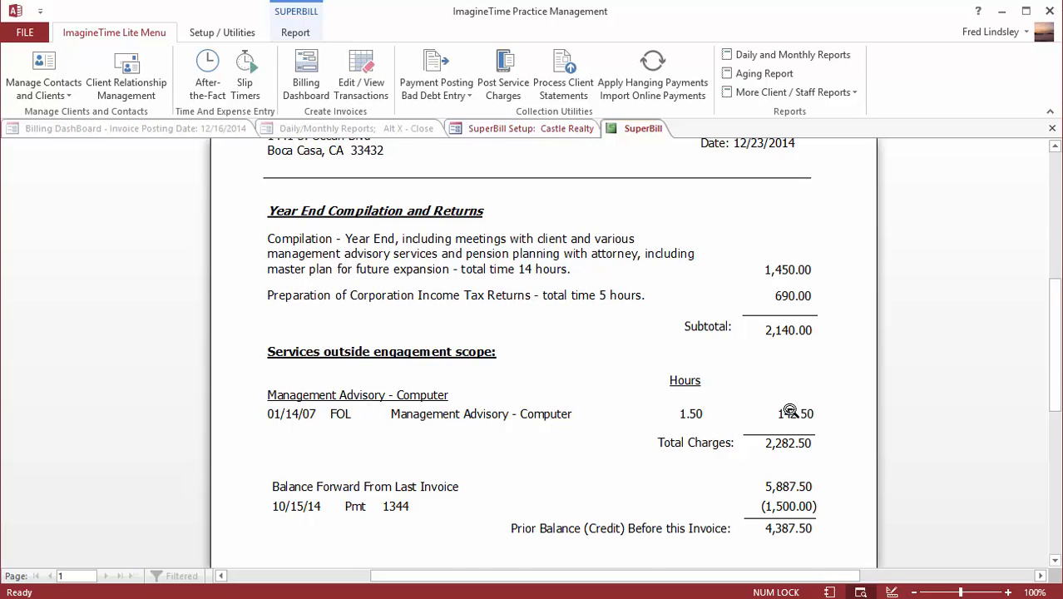
pyautogui.scroll(-1, 790, 411)
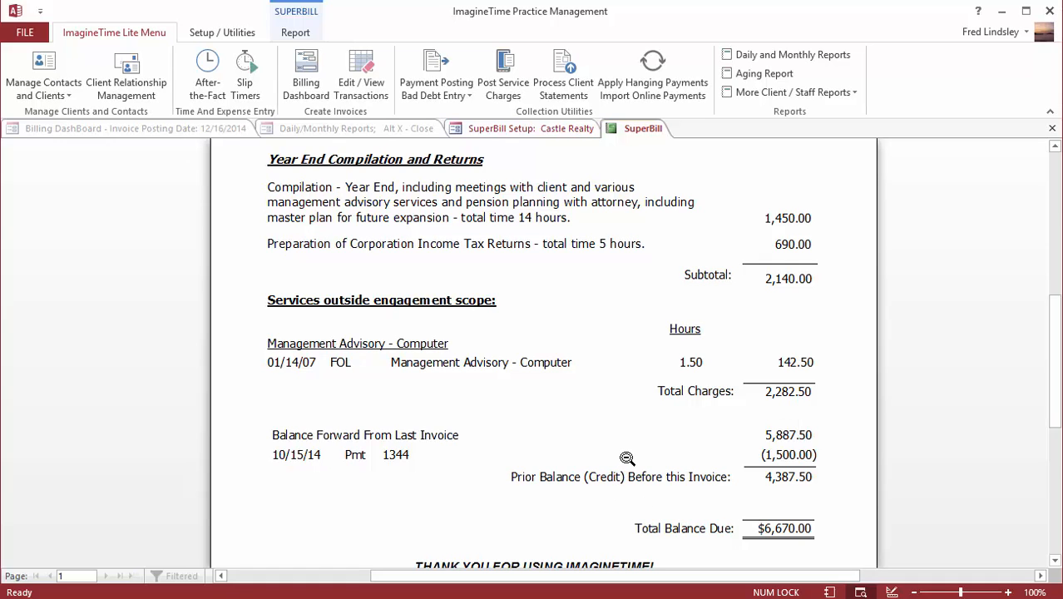
pyautogui.scroll(-3, 627, 458)
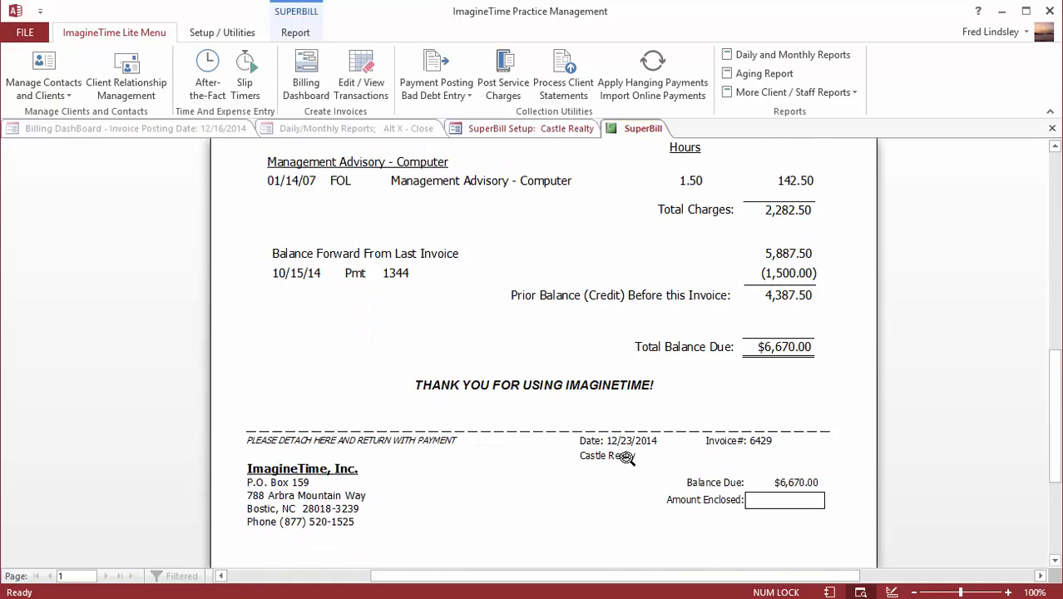
pyautogui.click(464, 207)
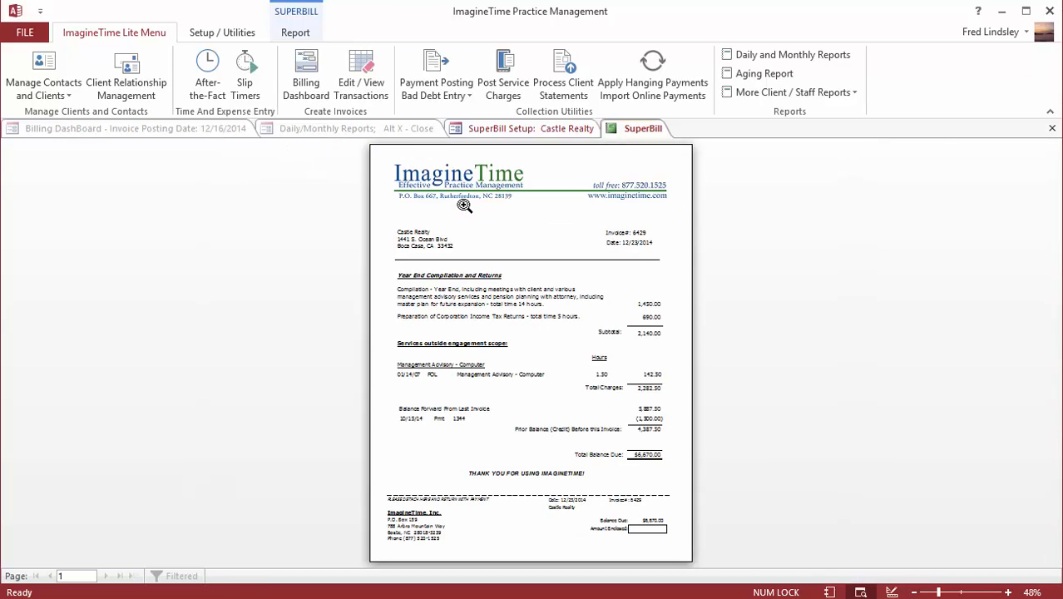
pyautogui.click(464, 207)
pyautogui.scroll(-1, 464, 206)
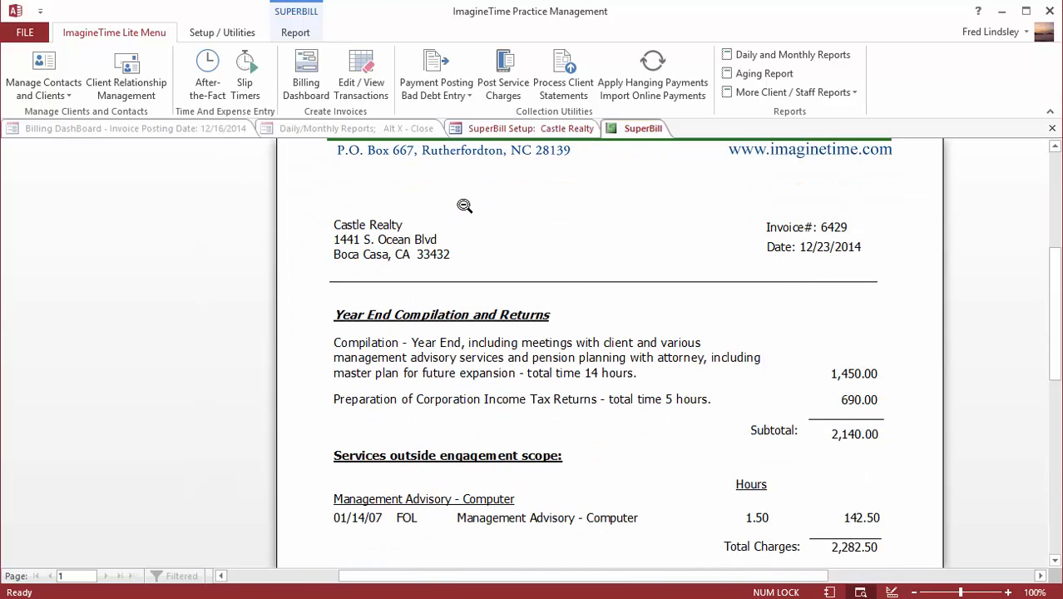
pyautogui.click(1052, 128)
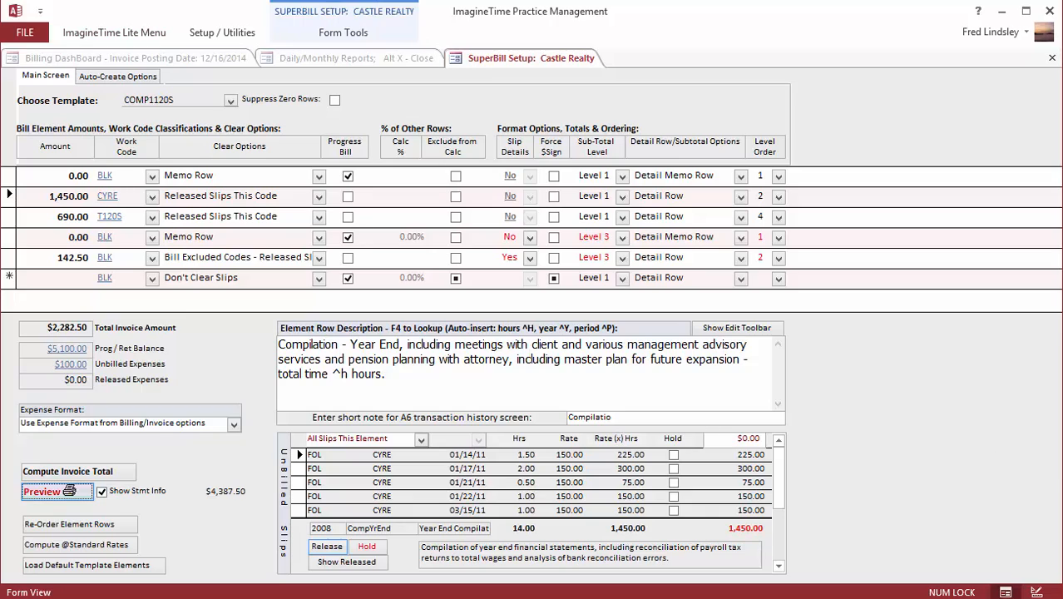
# Set the CYRE row's amount to 1,700 and remove the total-time wording from its description, ending it with a period.
pyautogui.click(8, 200)
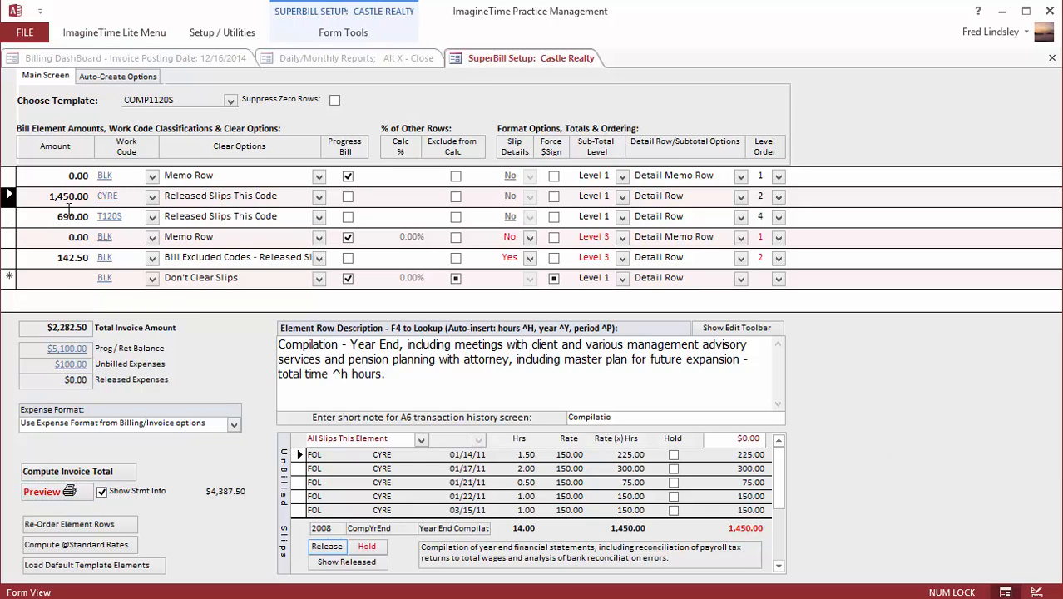
pyautogui.doubleClick(50, 197)
pyautogui.write('17')
pyautogui.click(418, 370)
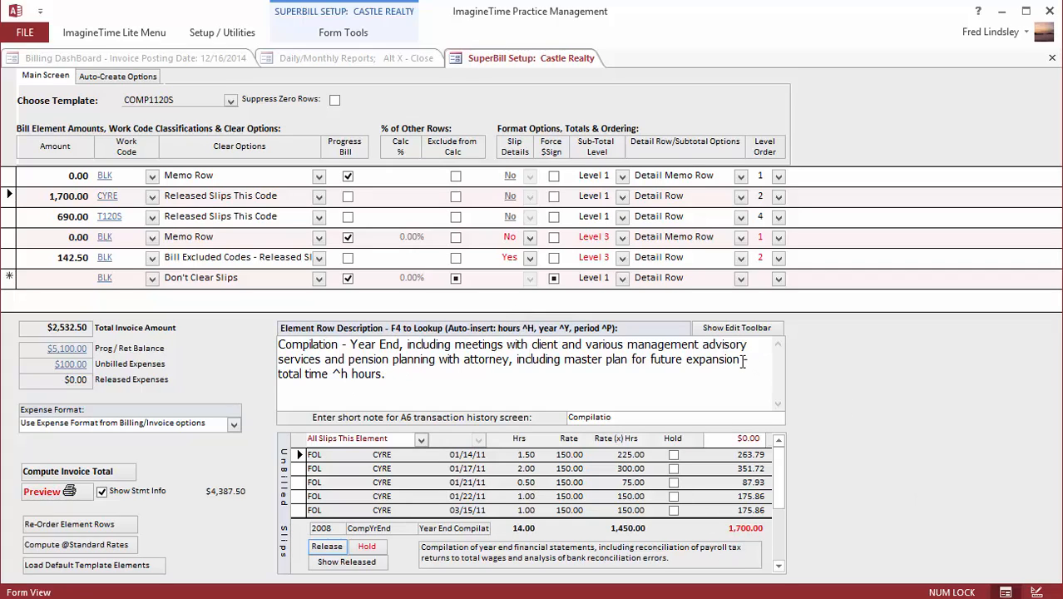
pyautogui.moveTo(741, 359); pyautogui.dragTo(761, 373)
pyautogui.press('Delete')
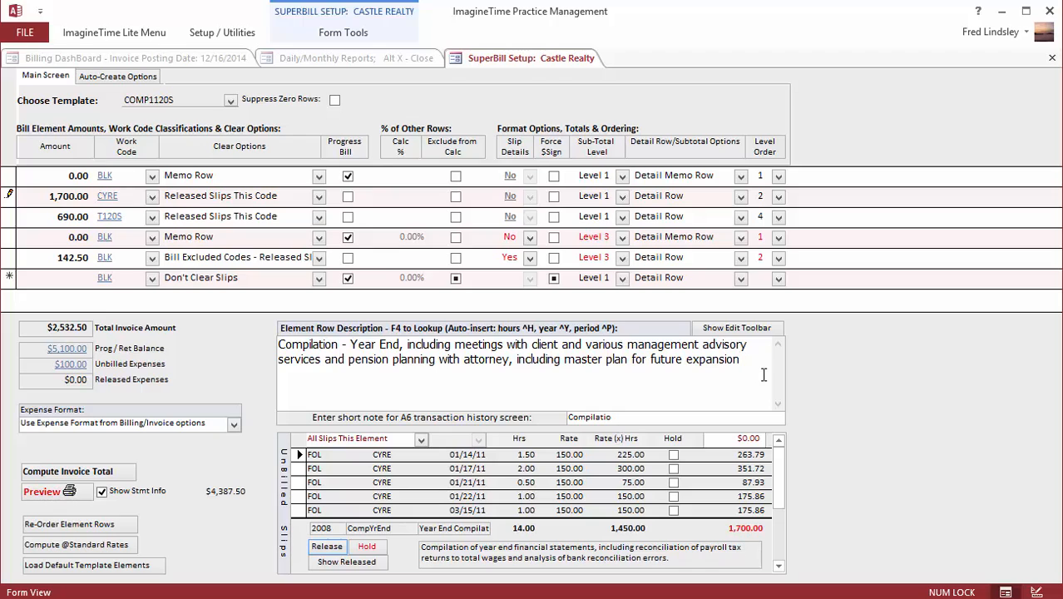
pyautogui.click(10, 197)
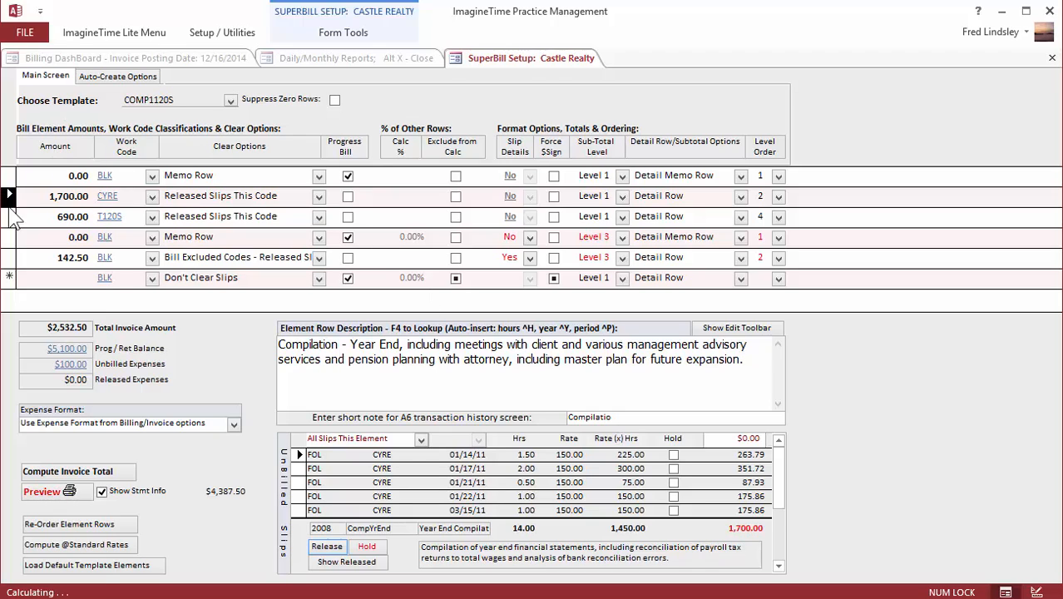
# Preview Castle Realty's revised SuperBill invoice on screen, check the compilation charge and its description, and close it.
pyautogui.click(42, 491)
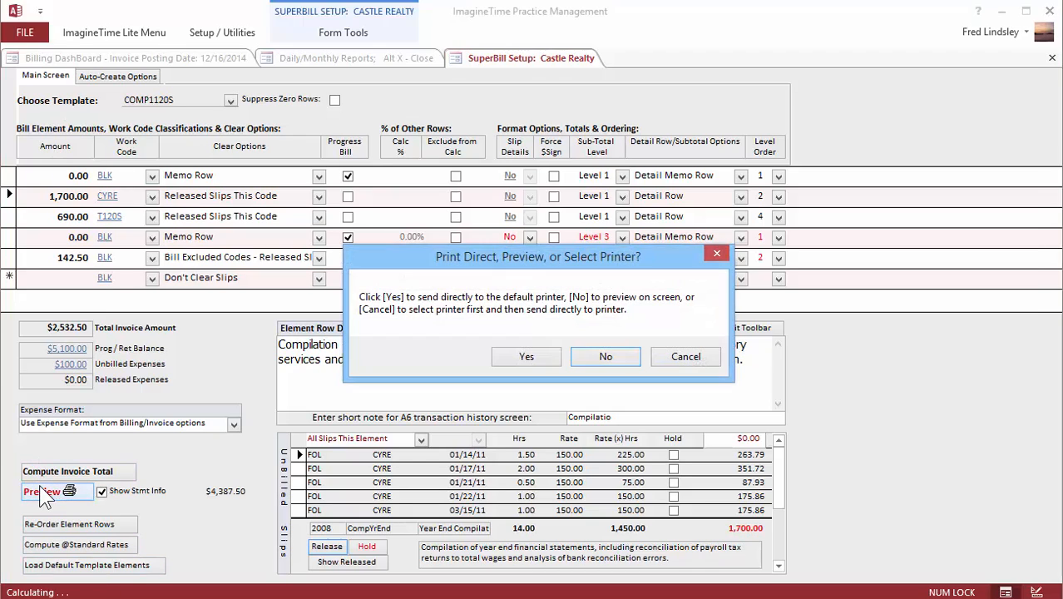
pyautogui.click(604, 356)
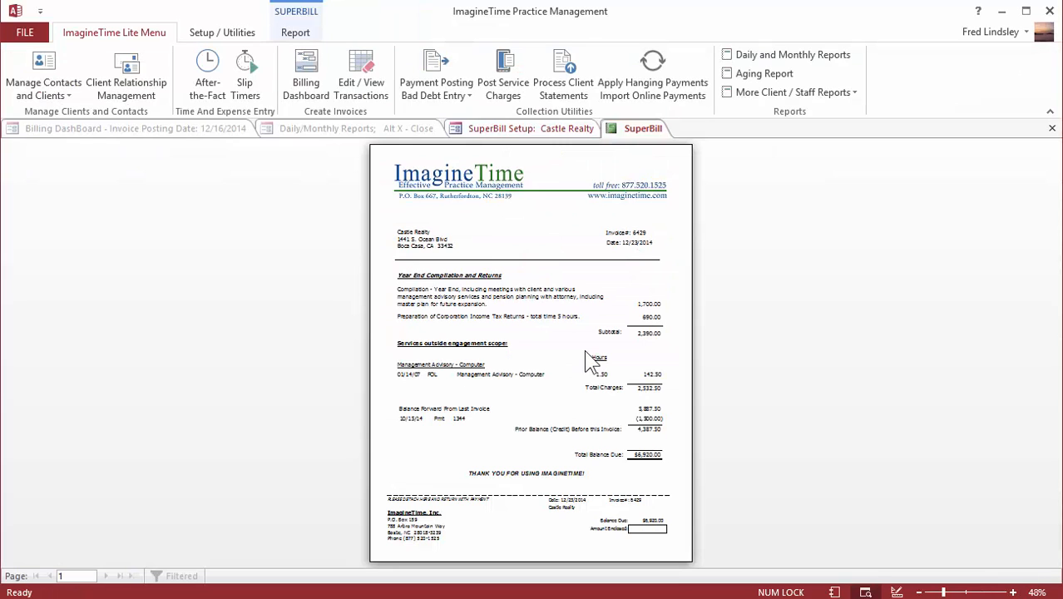
pyautogui.click(576, 271)
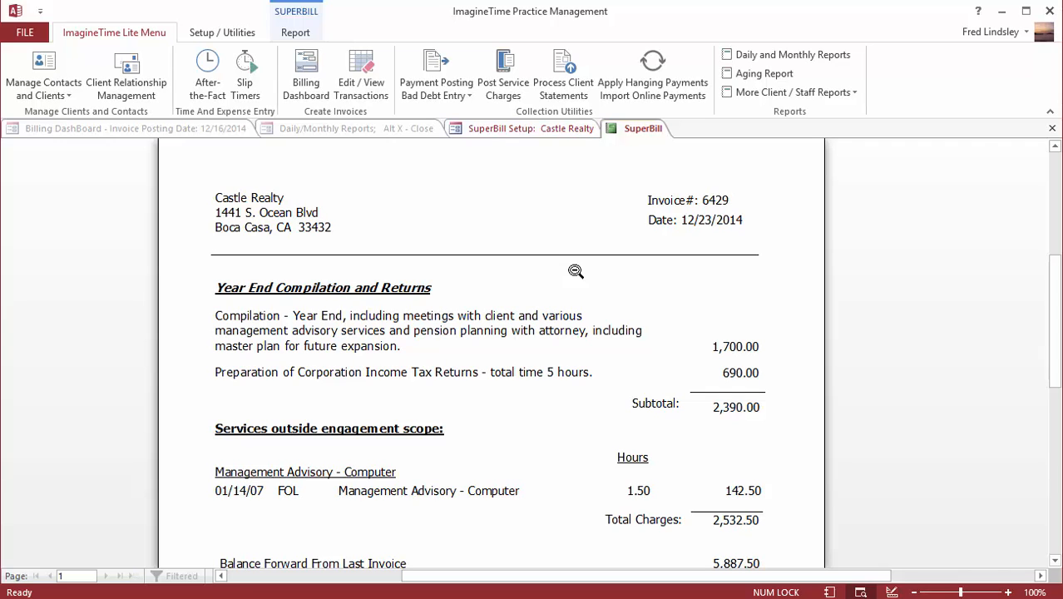
pyautogui.click(1053, 128)
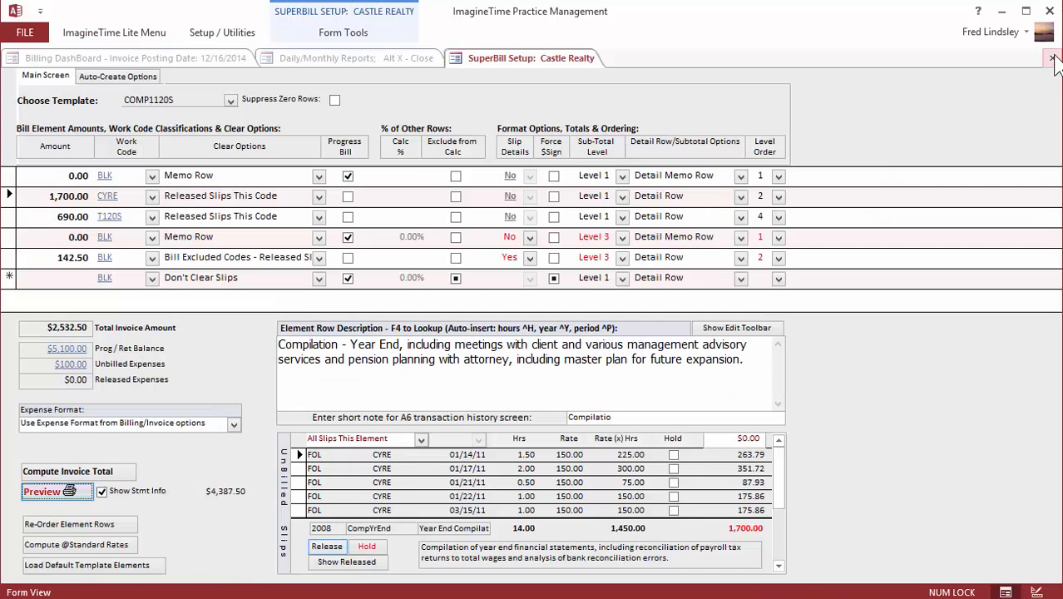
# Close Castle Realty's SuperBill setup and the billing dashboard, and bring up the main ImagineTime Lite commands.
pyautogui.click(1053, 61)
pyautogui.click(1054, 58)
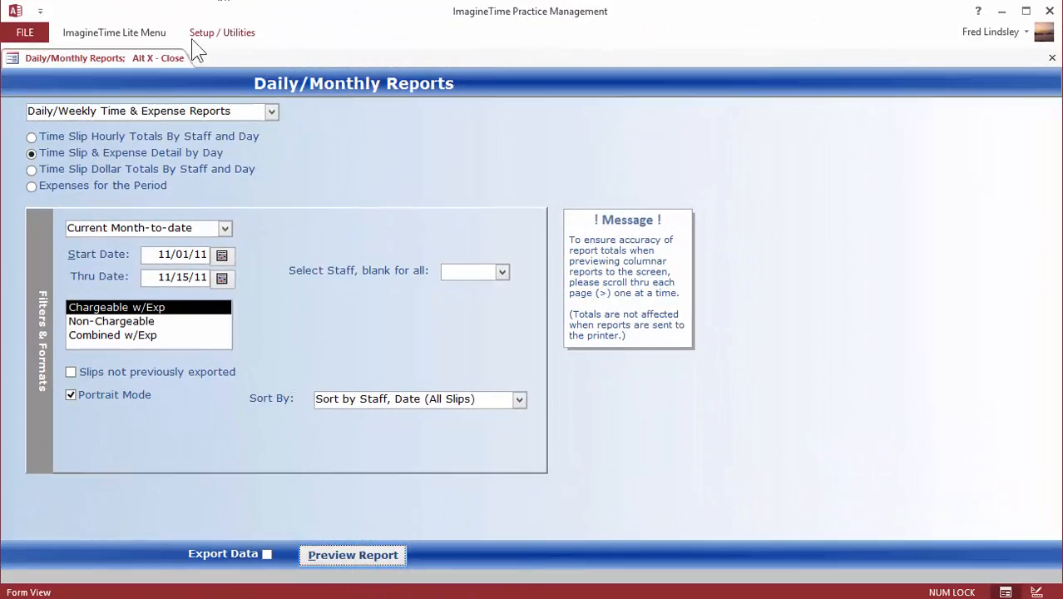
pyautogui.click(119, 33)
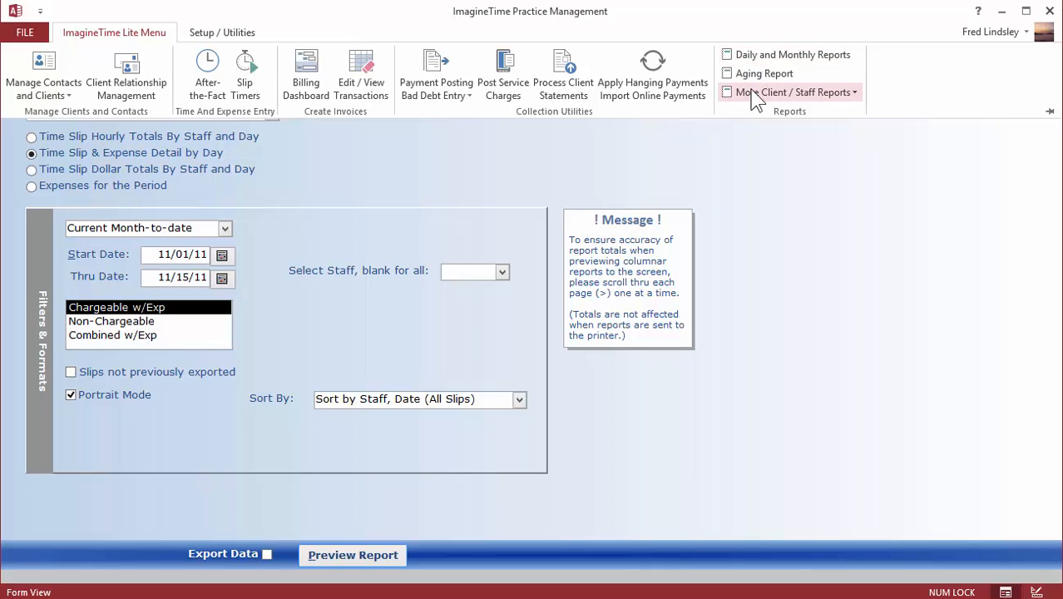
# Bring up the Client Snapshot Report setup and set its period from 01/01/11 to 12/31/11.
pyautogui.click(755, 95)
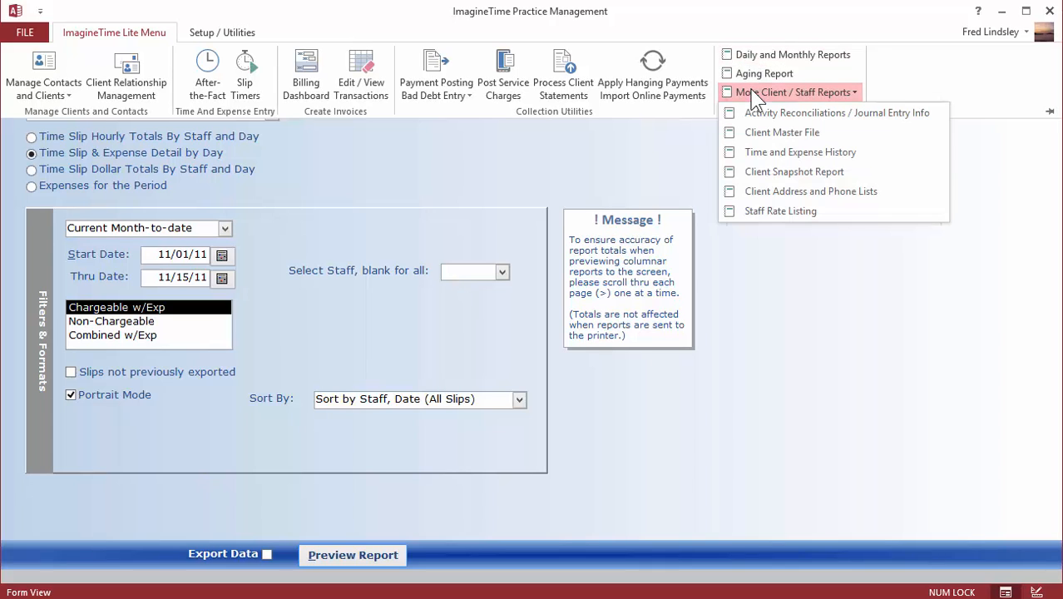
pyautogui.click(756, 171)
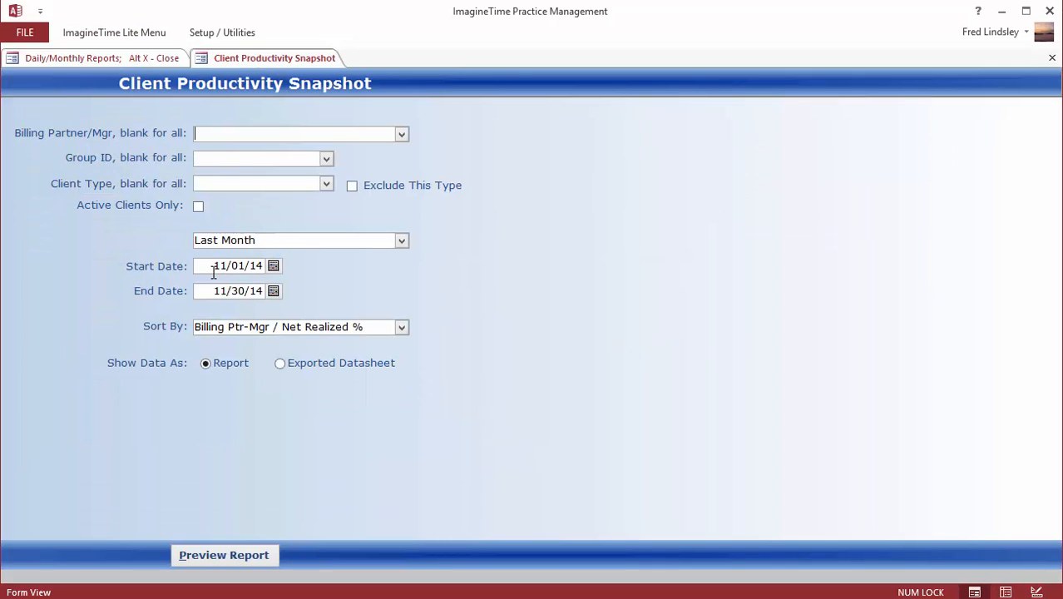
pyautogui.moveTo(213, 266); pyautogui.dragTo(598, 251)
pyautogui.write('01/01/11')
pyautogui.press('Tab')
pyautogui.write('123')
pyautogui.press('Tab')
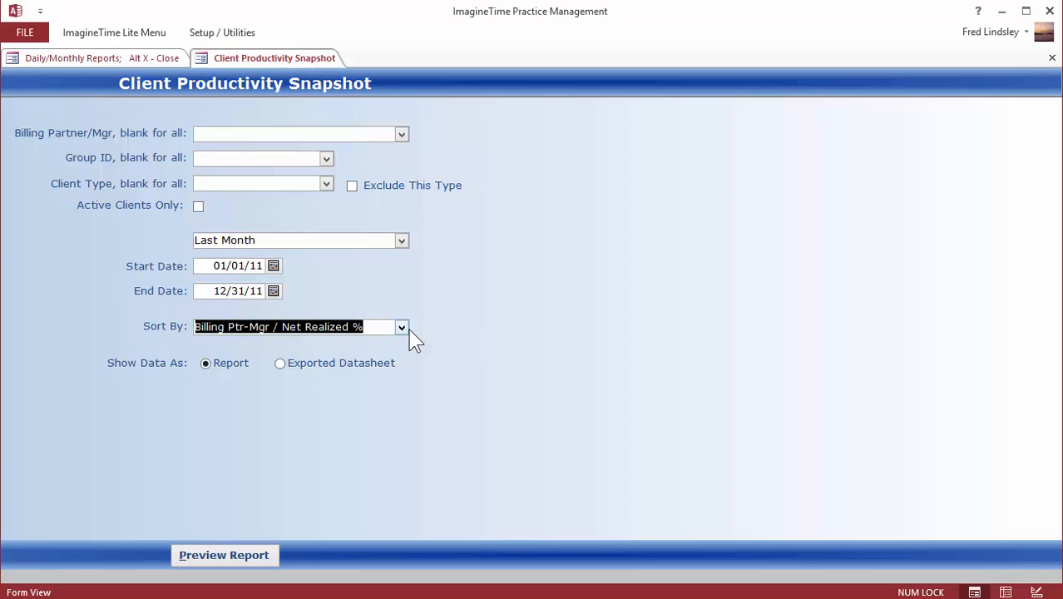
# Preview the Client Snapshot report for all partners and enlarge it to 120% to examine its balances, production and invoice columns.
pyautogui.click(232, 555)
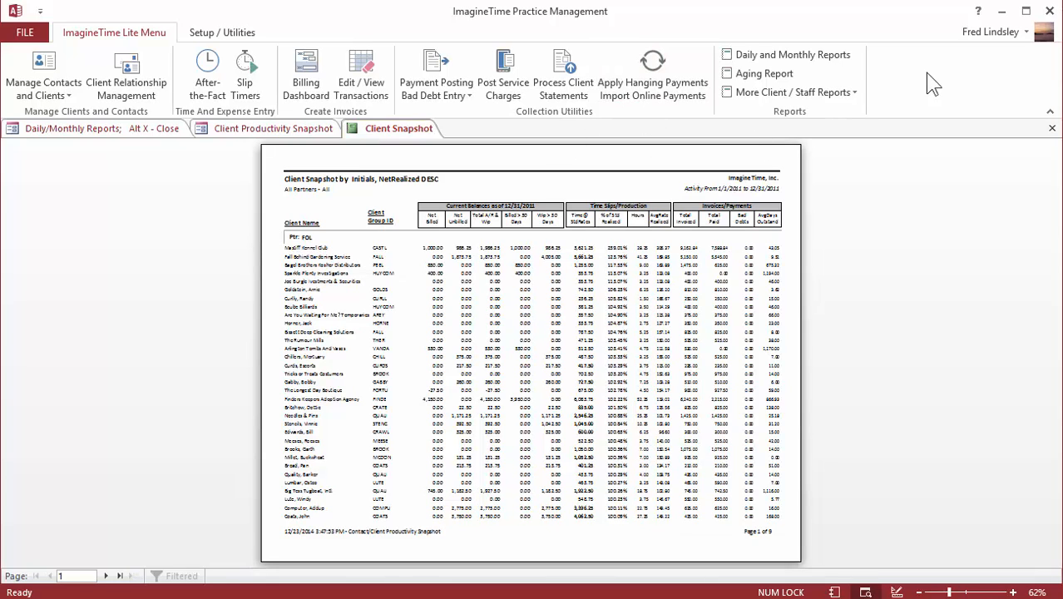
pyautogui.click(1050, 111)
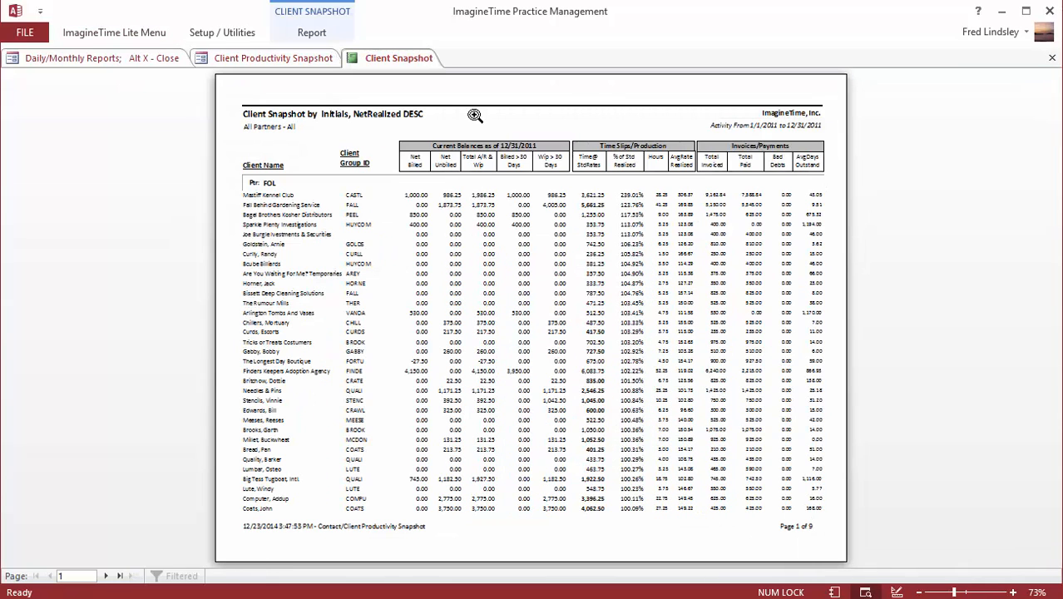
pyautogui.click(1014, 593)
pyautogui.click(1014, 592)
pyautogui.click(1014, 593)
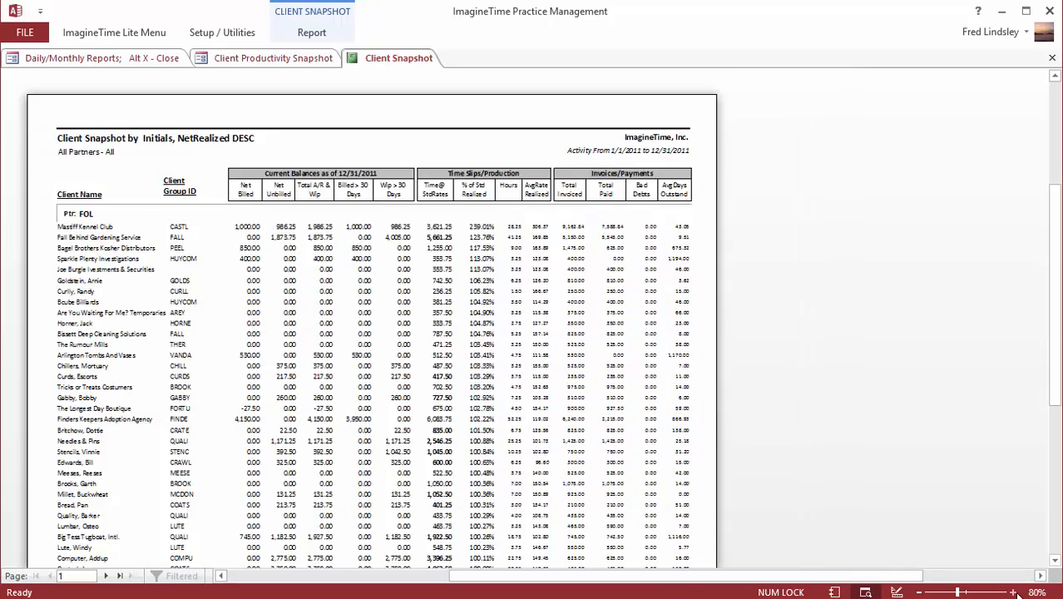
pyautogui.click(1013, 593)
pyautogui.click(1013, 592)
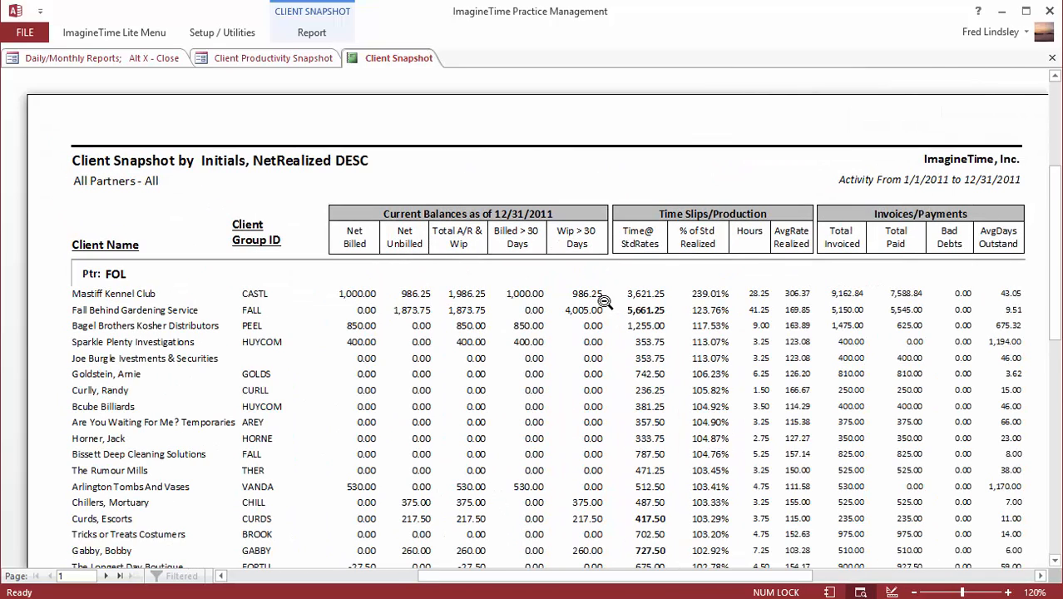